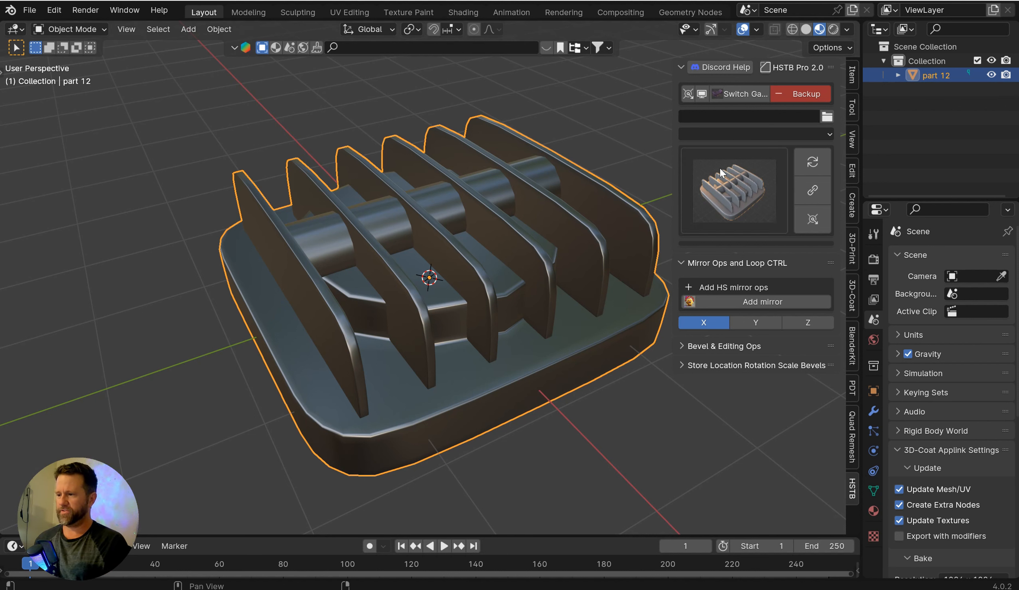
- Switch back to the parts gallery and add part 78, the spoked handwheel, to the scene
{"action": "left_click", "coordinate": [807, 166]}
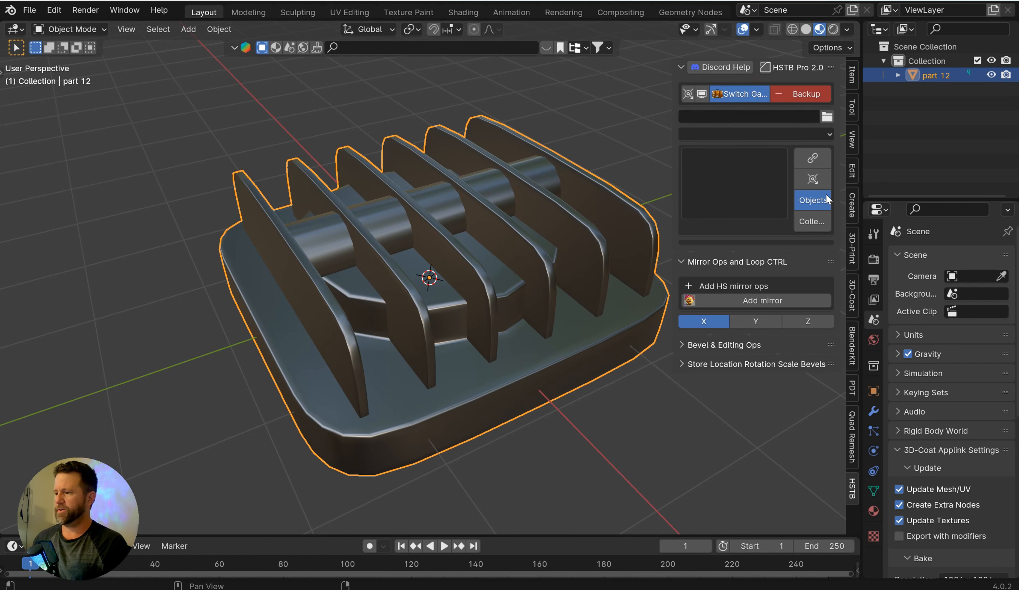
{"action": "left_click", "coordinate": [749, 94]}
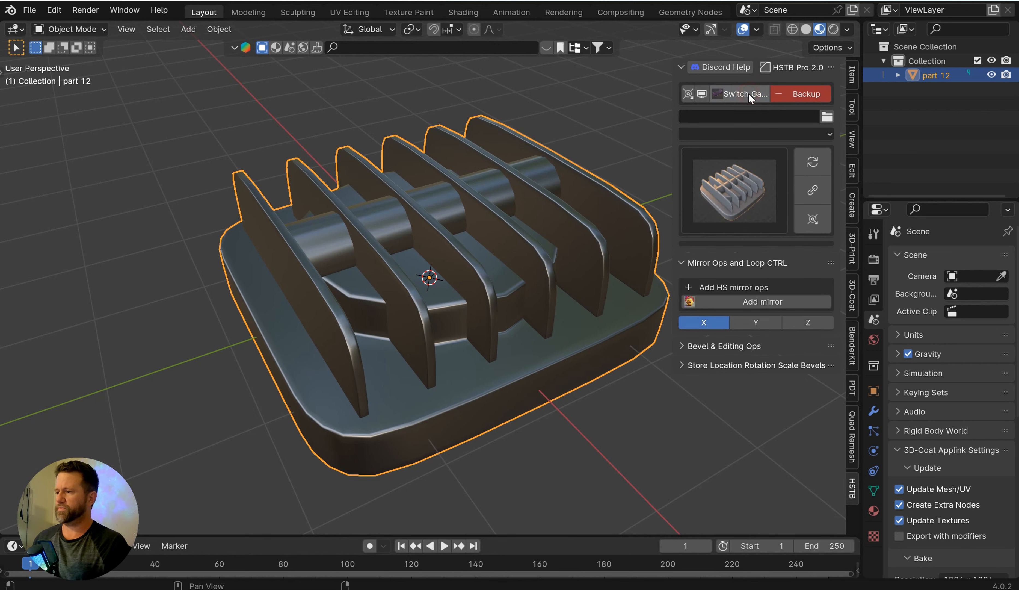
{"action": "left_click", "coordinate": [742, 187]}
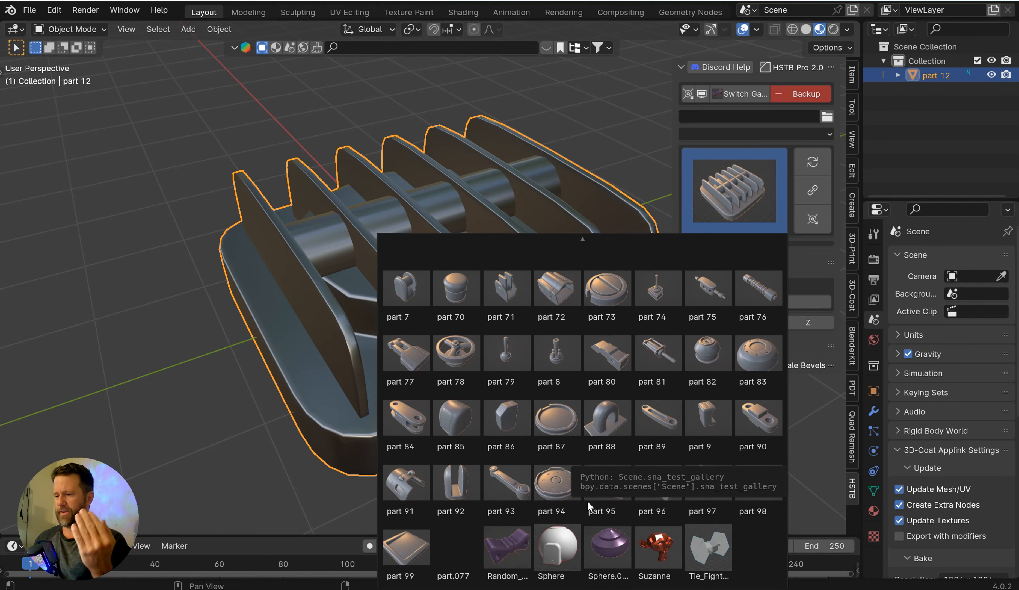
{"action": "left_click", "coordinate": [457, 354]}
{"action": "scroll", "coordinate": [336, 134], "scroll_direction": "down", "scroll_amount": 3}
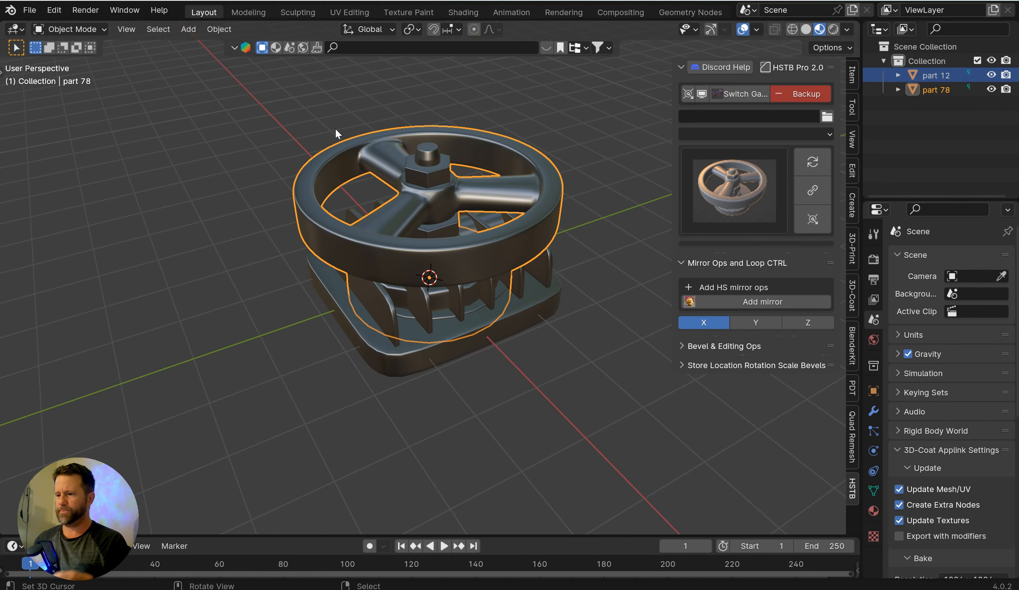
- Place the 3D cursor on the empty grid beside the handwheel and add part 101 from the gallery there
{"action": "left_click", "coordinate": [164, 219]}
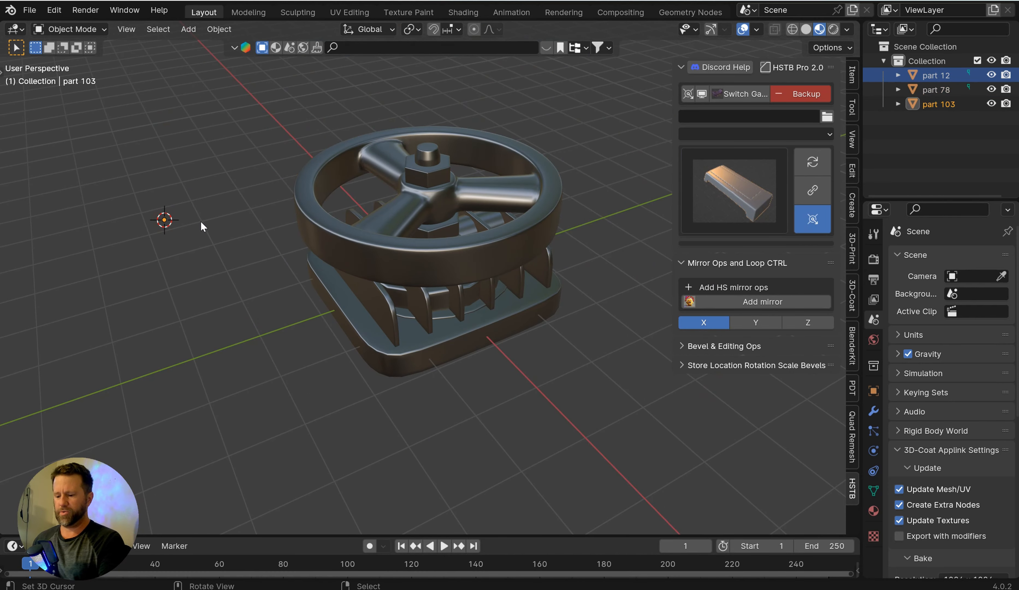
{"action": "left_click", "coordinate": [740, 176]}
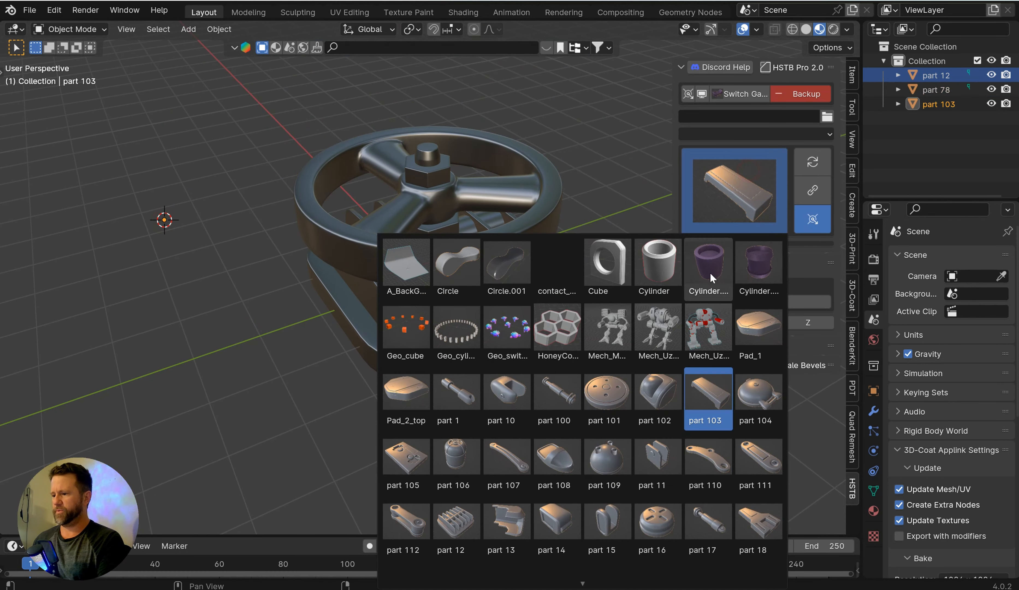
{"action": "left_click", "coordinate": [611, 399]}
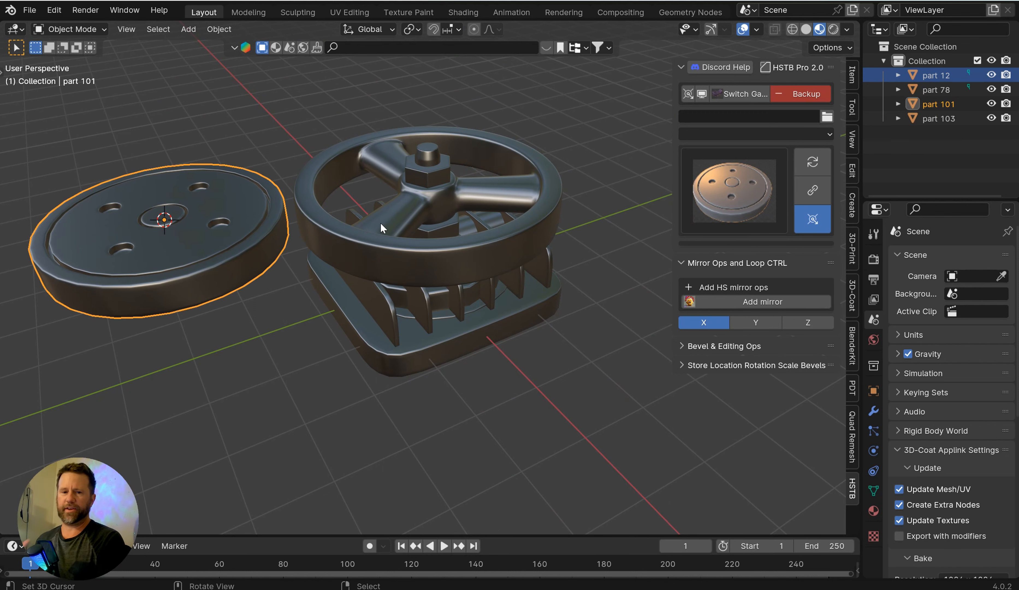
{"action": "left_click", "coordinate": [471, 249]}
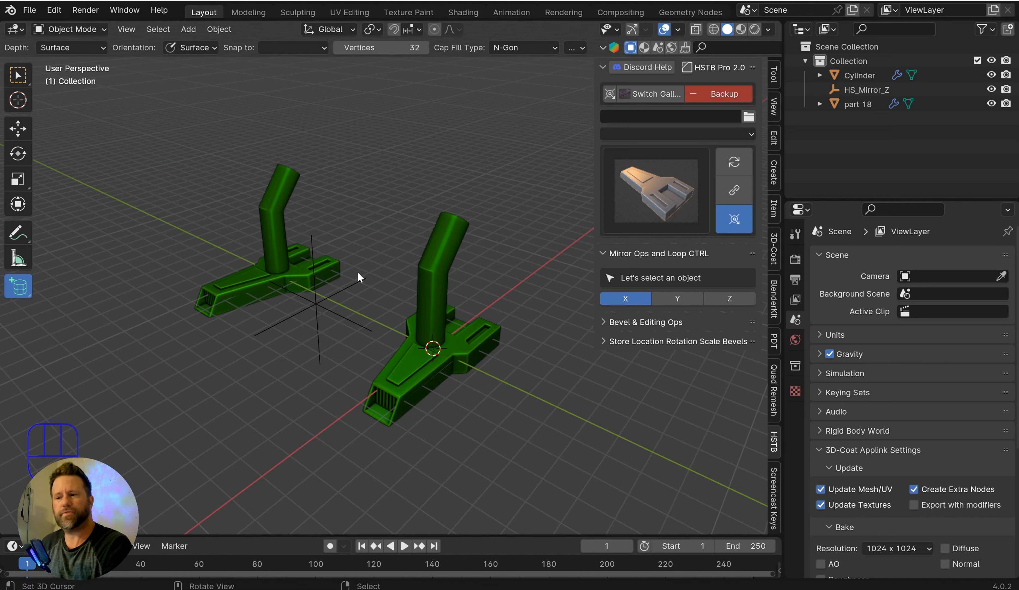
- Move the HS_Mirror_Z empty freely to about X -2.37 m, Y 5.74 m, Z 0.88 m
{"action": "left_click", "coordinate": [326, 301]}
{"action": "key", "text": "g"}
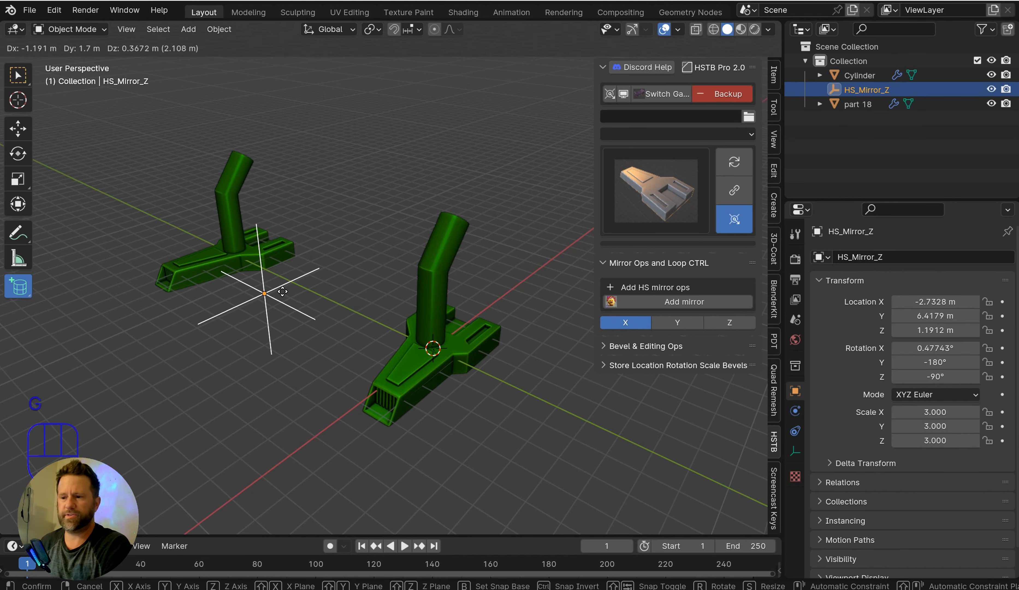
{"action": "left_click", "coordinate": [295, 299]}
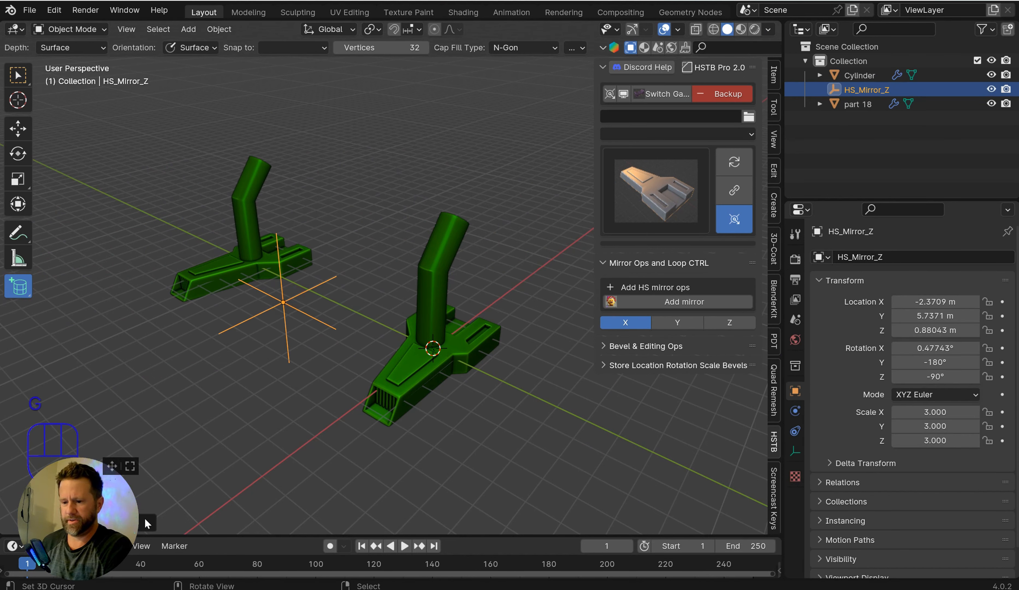
- Activate the Select tool and delete all objects in the scene
{"action": "left_click_drag", "start_coordinate": [112, 466], "coordinate": [586, 469]}
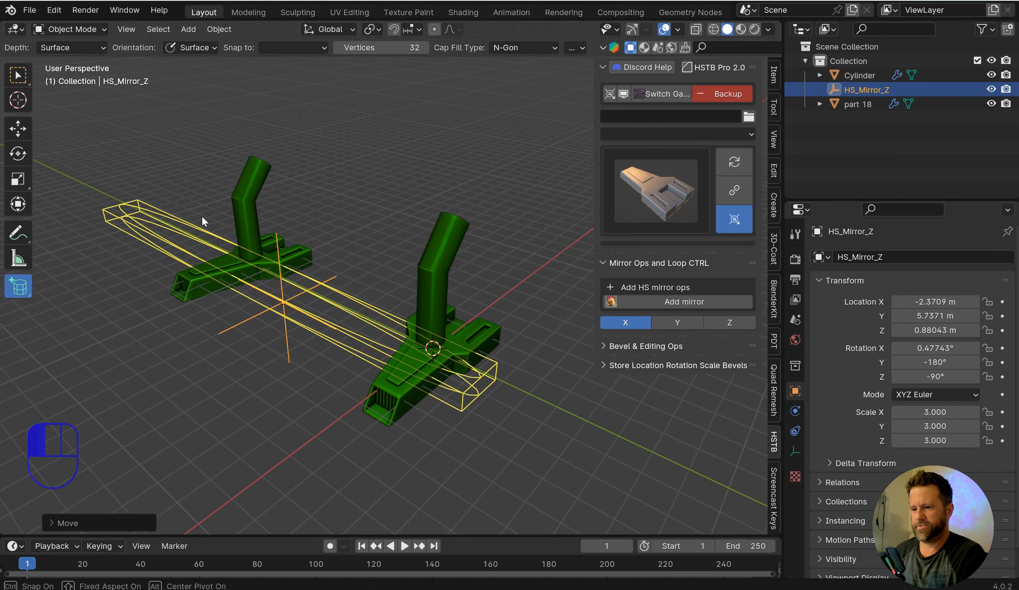
{"action": "left_click", "coordinate": [24, 81]}
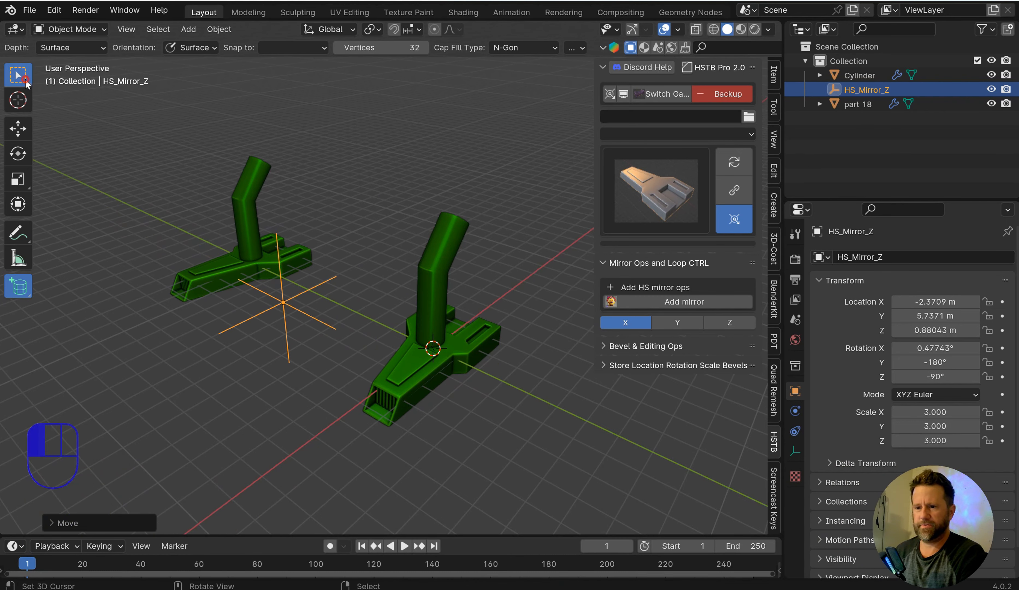
{"action": "key", "text": "a"}
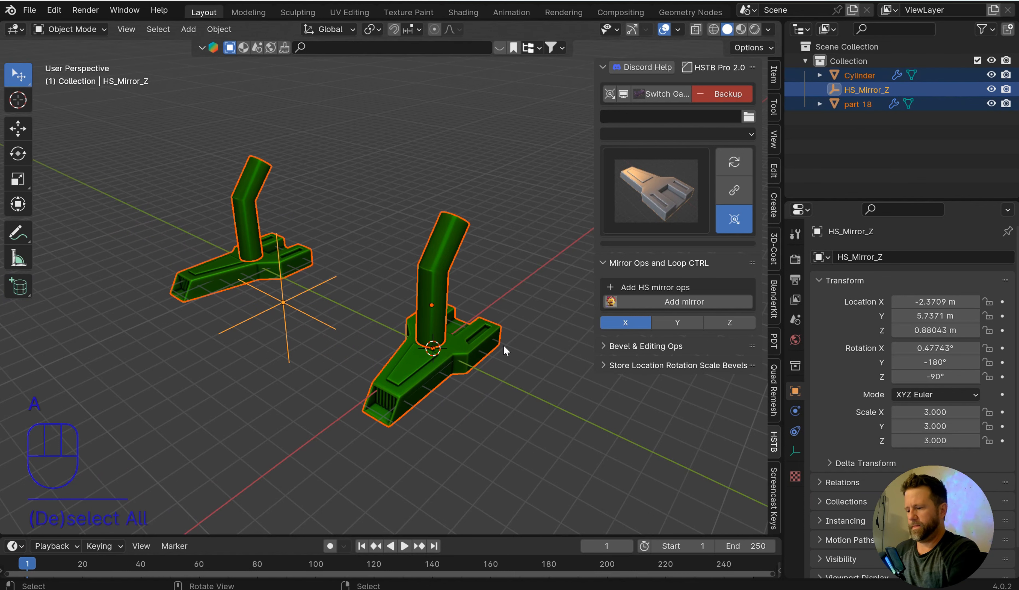
{"action": "key", "text": "Delete"}
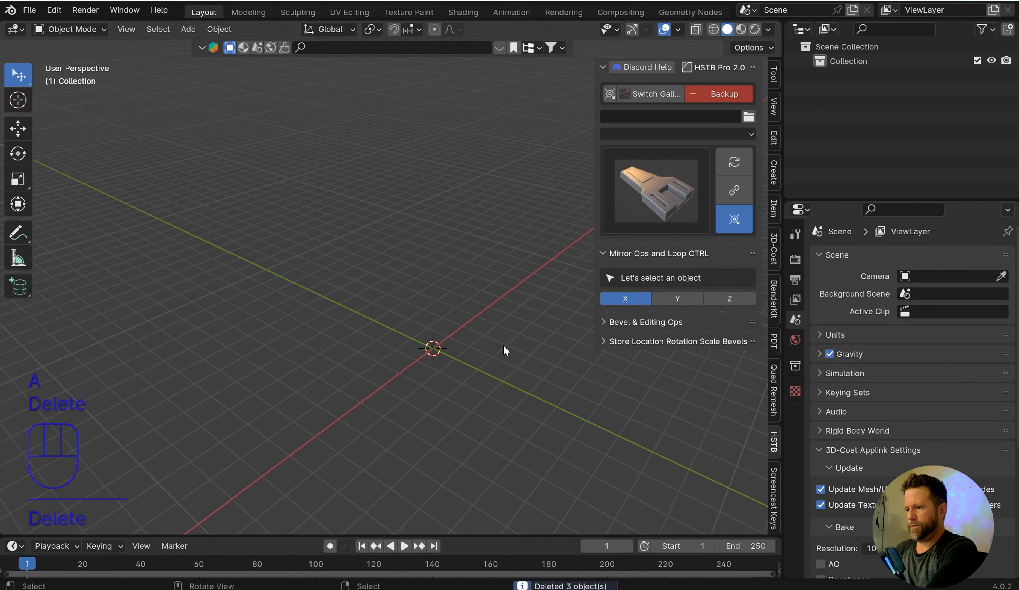
- Add part 18 from the parts gallery to the empty scene
{"action": "left_click", "coordinate": [664, 175]}
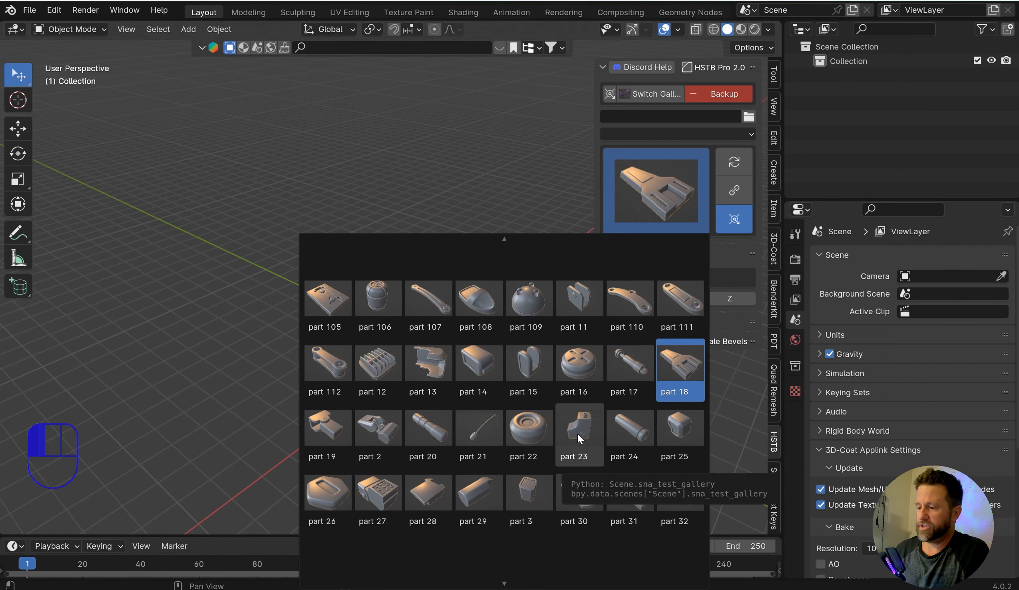
{"action": "left_click", "coordinate": [681, 374]}
{"action": "scroll", "coordinate": [522, 366], "scroll_direction": "up", "scroll_amount": 3}
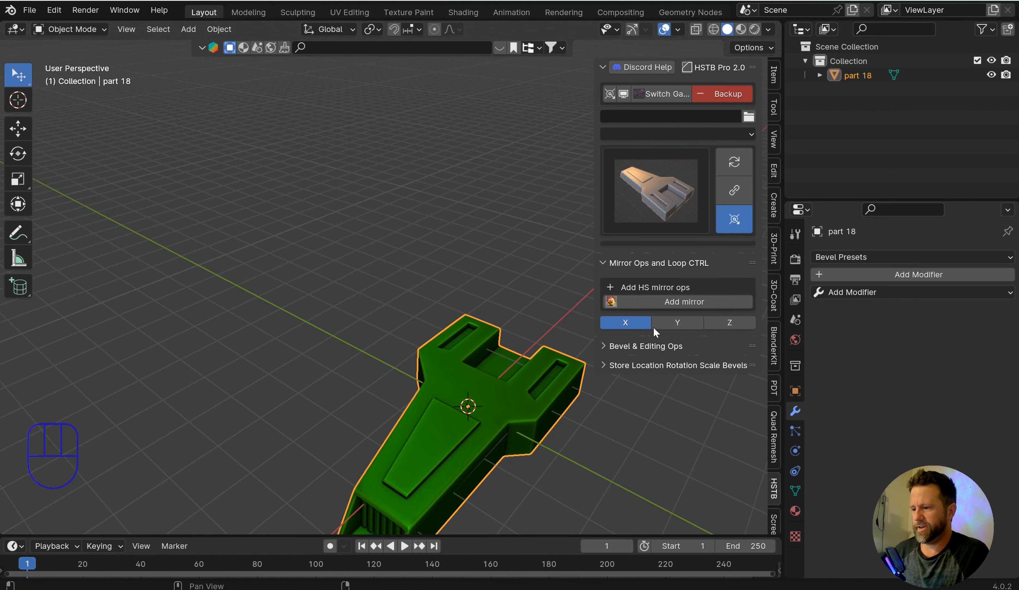
- Add an HSTB mirror to part 18, try its axes and set the mirror axis to X
{"action": "left_click", "coordinate": [687, 301]}
{"action": "middle_click_drag", "start_coordinate": [524, 405], "coordinate": [486, 356]}
{"action": "left_click", "coordinate": [486, 357]}
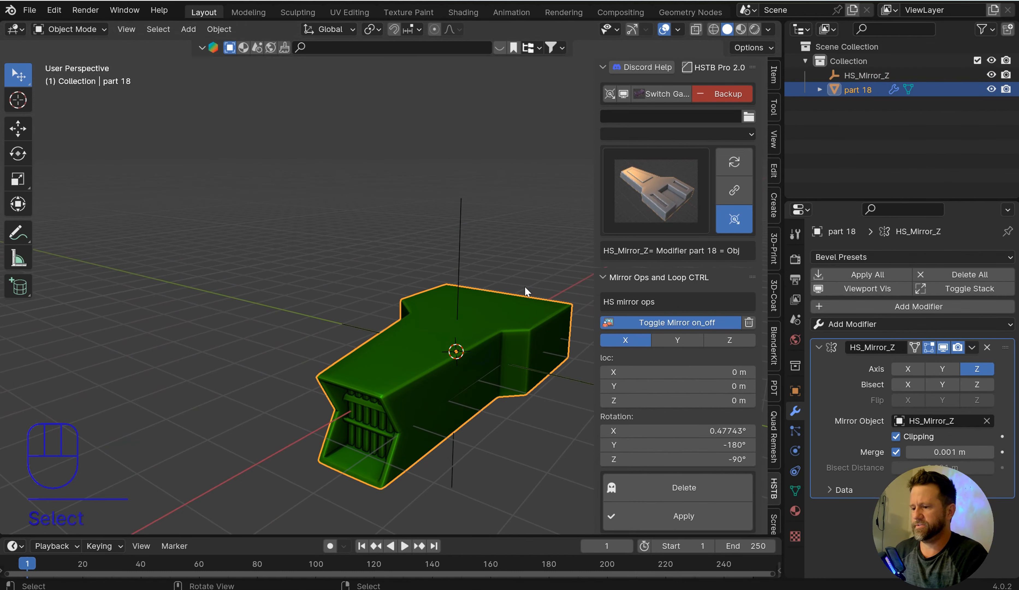
{"action": "left_click", "coordinate": [677, 340]}
{"action": "left_click", "coordinate": [729, 339]}
{"action": "left_click", "coordinate": [636, 340]}
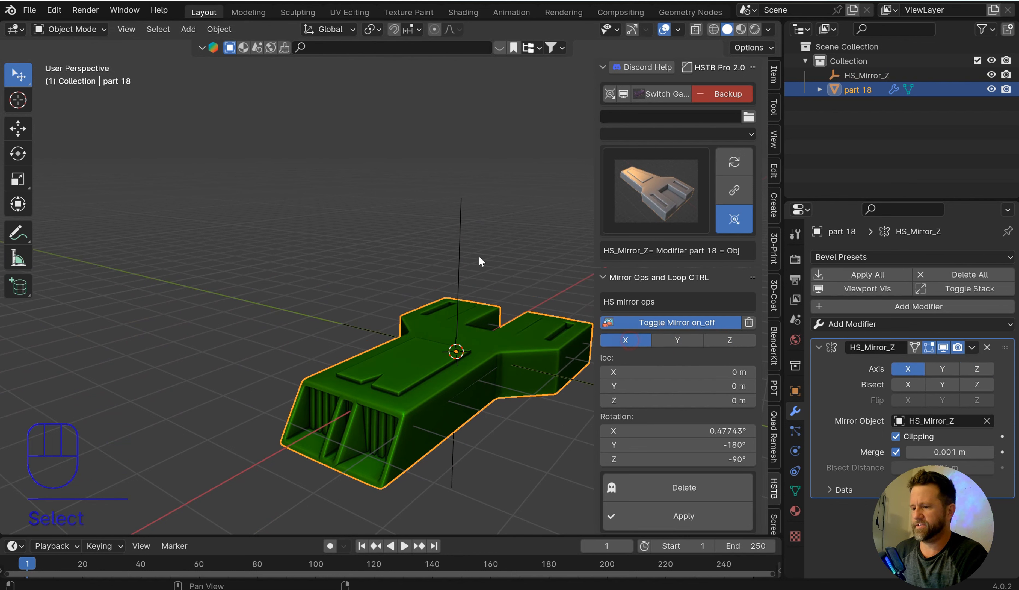
- Move the HS_Mirror_Z empty along the global Y axis by about 5.84 m
{"action": "left_click", "coordinate": [458, 285]}
{"action": "scroll", "coordinate": [486, 288], "scroll_direction": "down", "scroll_amount": 4}
{"action": "middle_click_drag", "start_coordinate": [484, 295], "coordinate": [475, 320]}
{"action": "key", "text": "g"}
{"action": "key", "text": "y"}
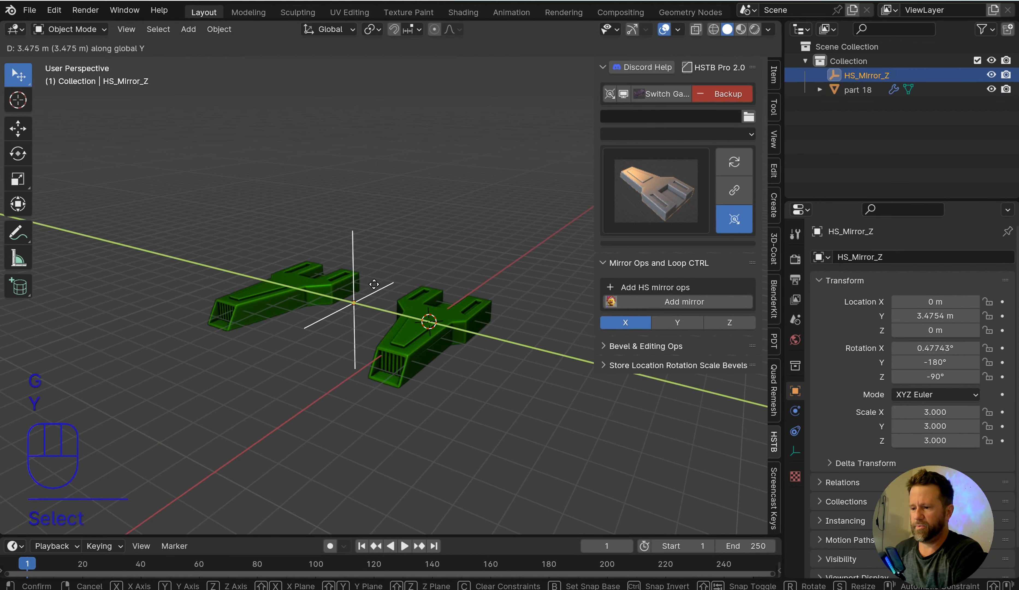
{"action": "left_click", "coordinate": [361, 281]}
{"action": "middle_click_drag", "start_coordinate": [359, 225], "coordinate": [323, 266]}
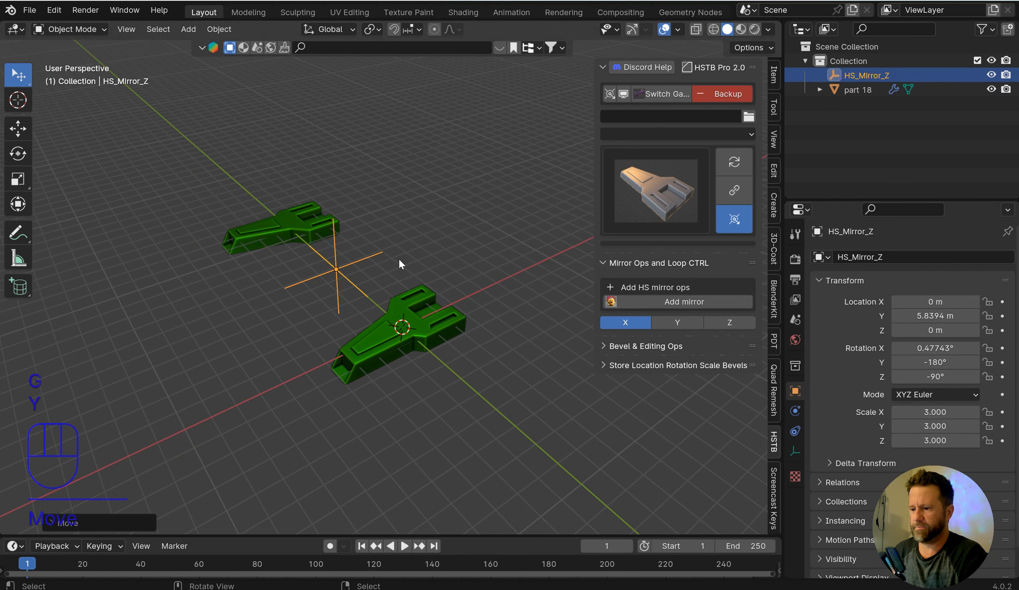
{"action": "scroll", "coordinate": [337, 278], "scroll_direction": "up", "scroll_amount": 5}
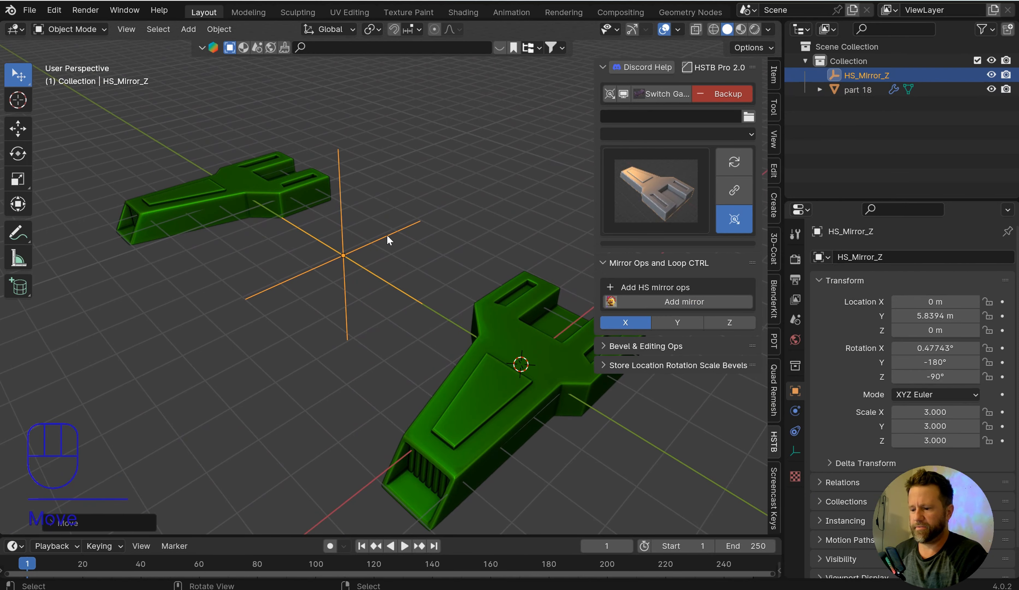
{"action": "middle_click_drag", "start_coordinate": [387, 239], "coordinate": [386, 225]}
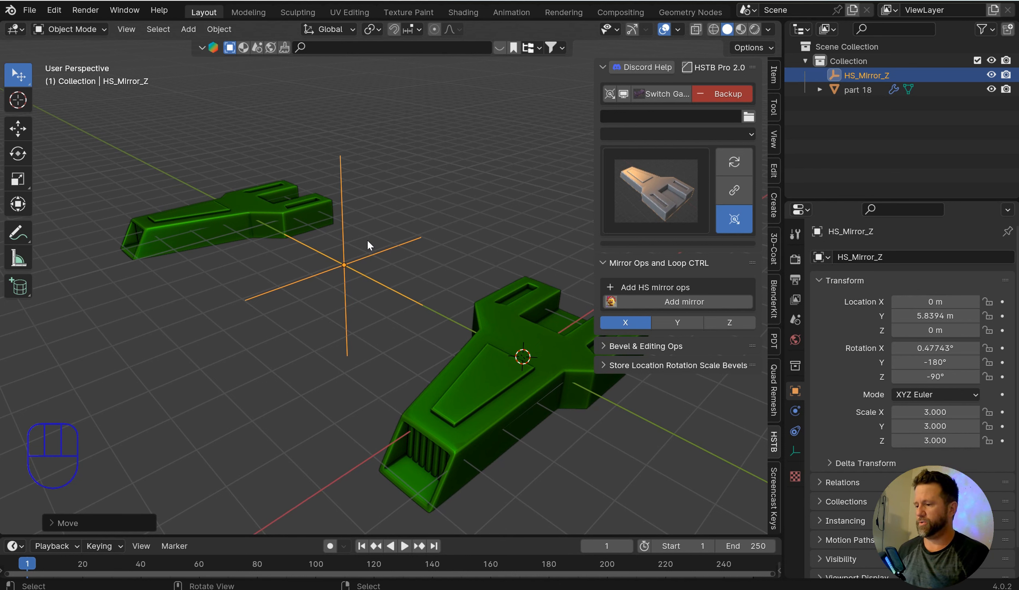
- Delete part 18 and its mirror empty to clear the scene
{"action": "left_click", "coordinate": [491, 352]}
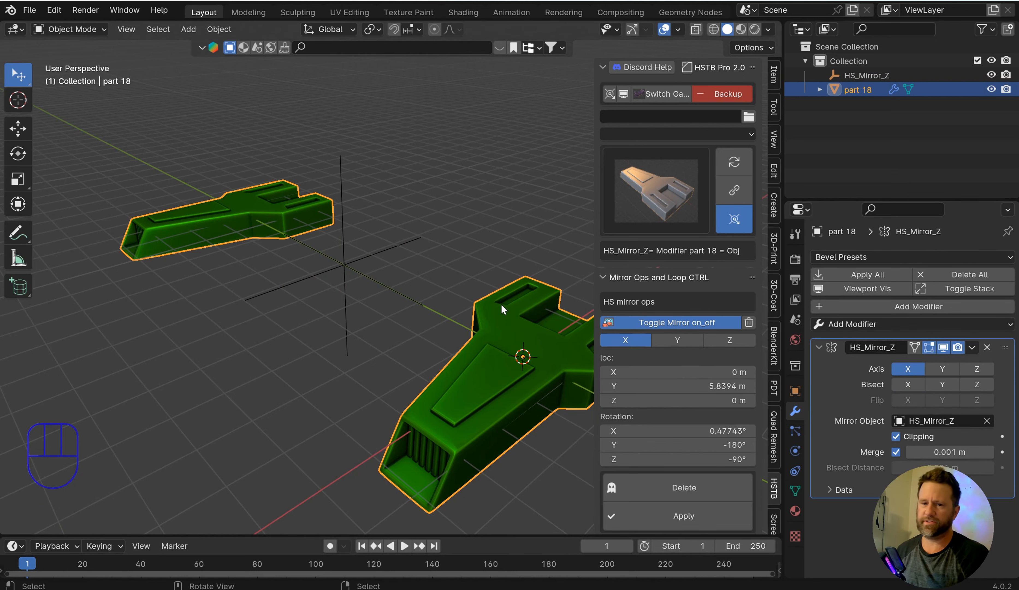
{"action": "key", "text": "KP_Decimal"}
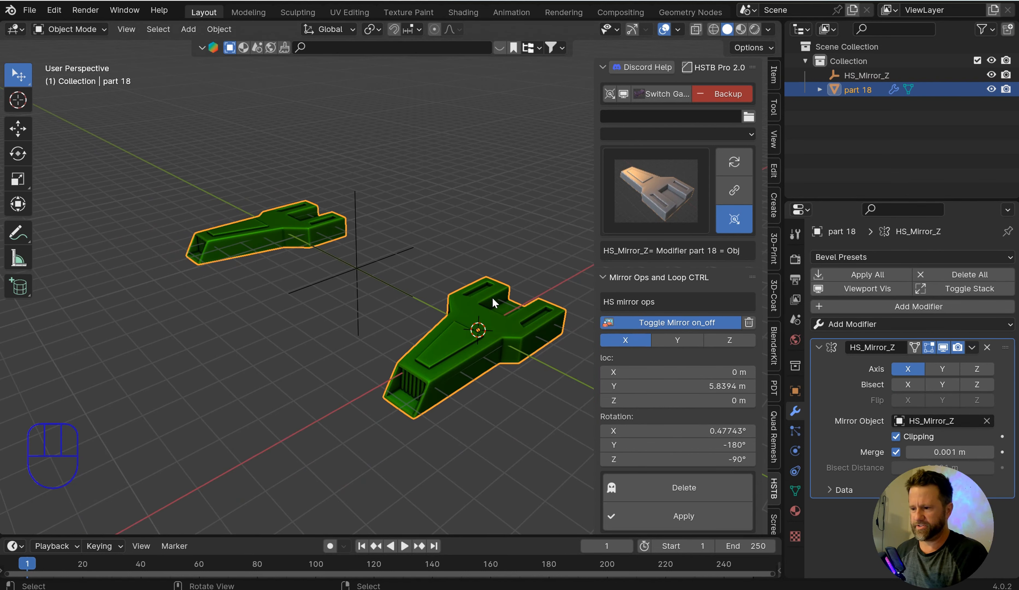
{"action": "key", "text": "a"}
{"action": "key", "text": "Delete"}
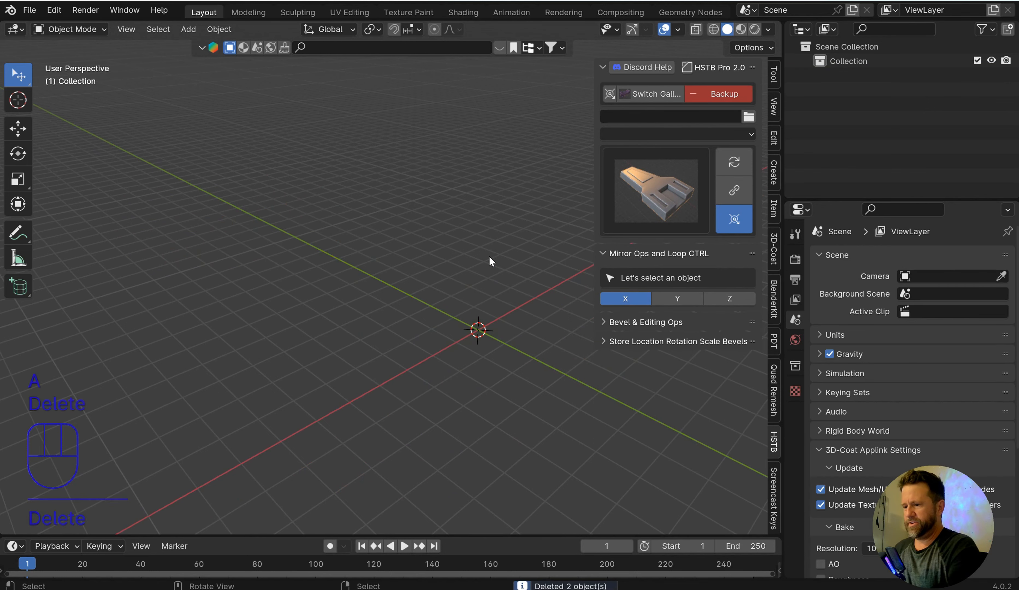
- Add a cube mesh and give it an HSTB mirror
{"action": "key", "text": "shift+a"}
{"action": "mouse_move", "coordinate": [475, 228]}
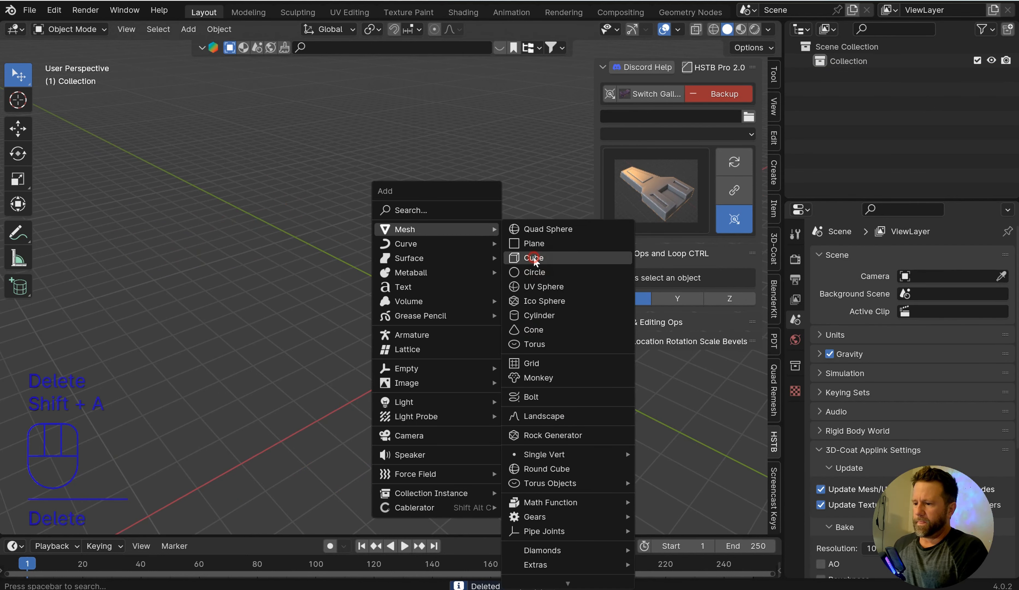
{"action": "left_click", "coordinate": [516, 257]}
{"action": "left_click", "coordinate": [627, 302]}
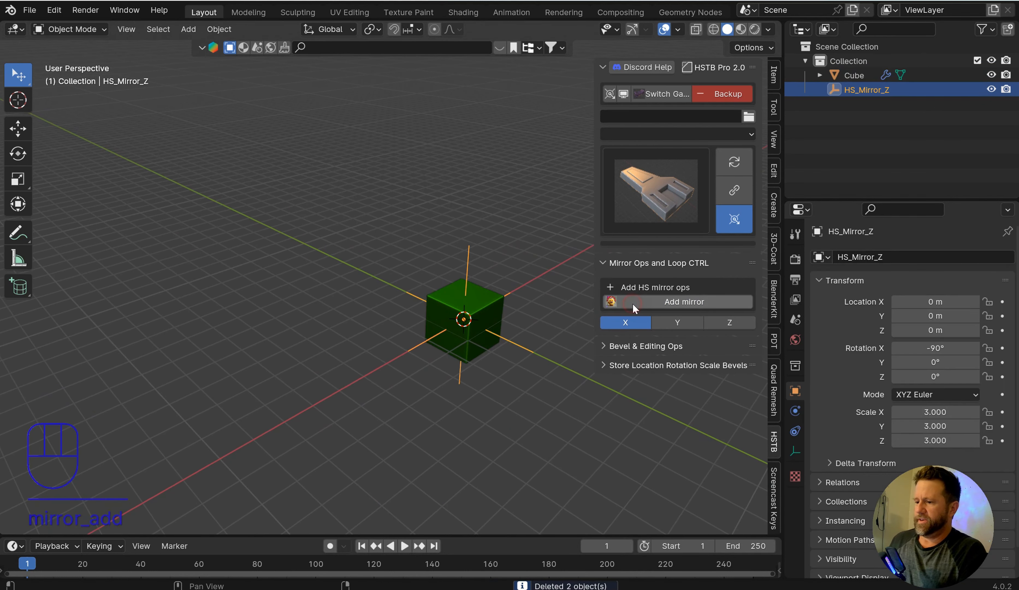
- Move the cube's mirror empty freely and along global Y to about X -3.44 m, Y 4.89 m, Z 1.75 m
{"action": "key", "text": "g"}
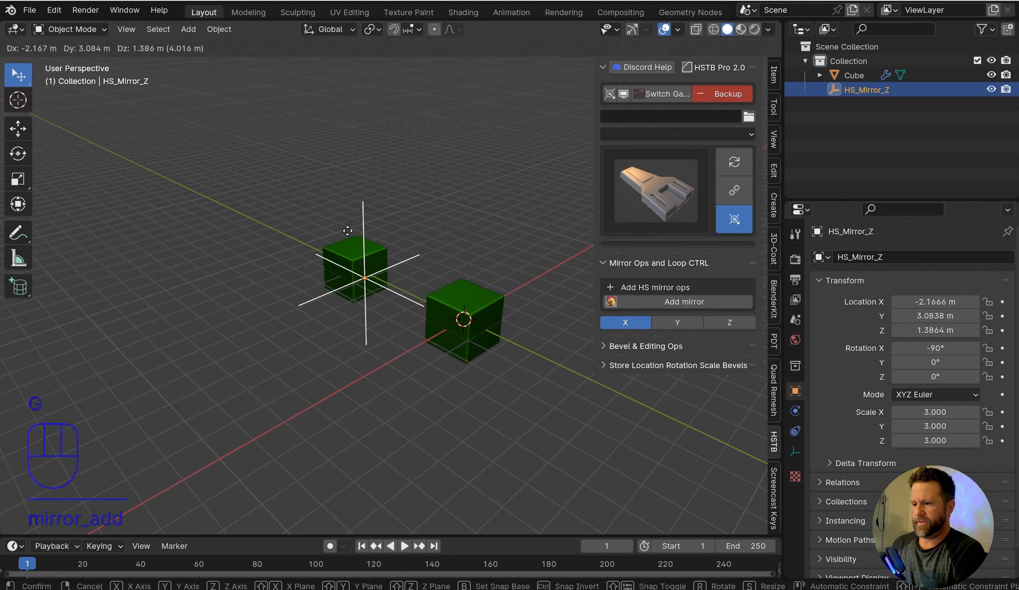
{"action": "left_click", "coordinate": [308, 220]}
{"action": "key", "text": "g"}
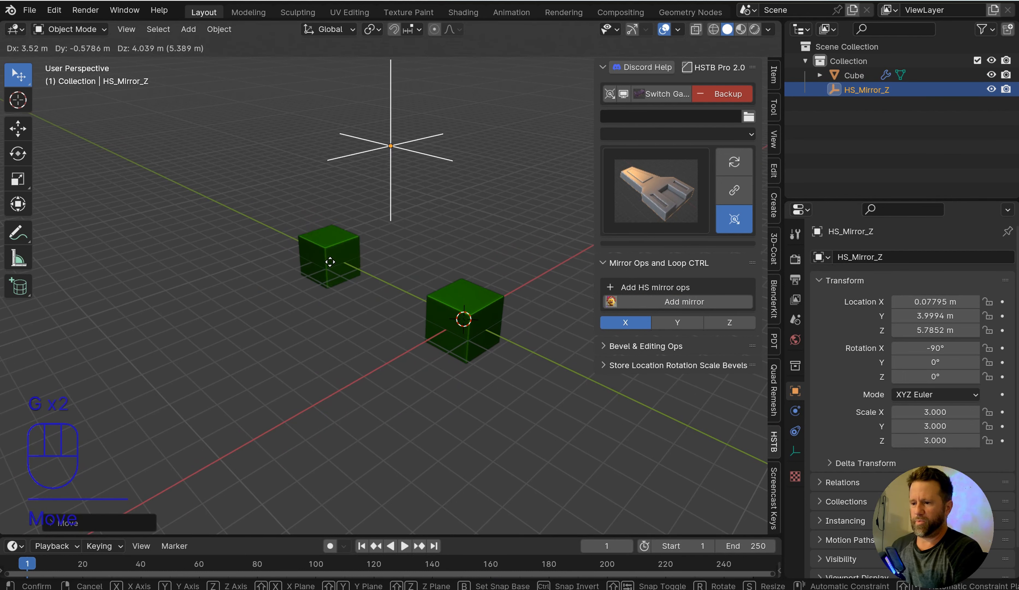
{"action": "key", "text": "y"}
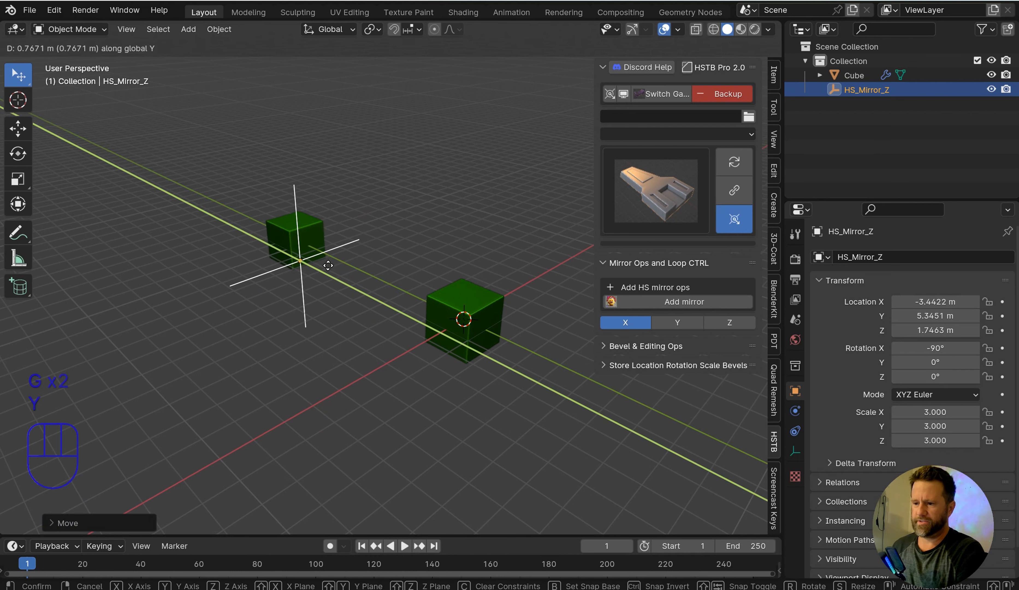
{"action": "left_click", "coordinate": [399, 236]}
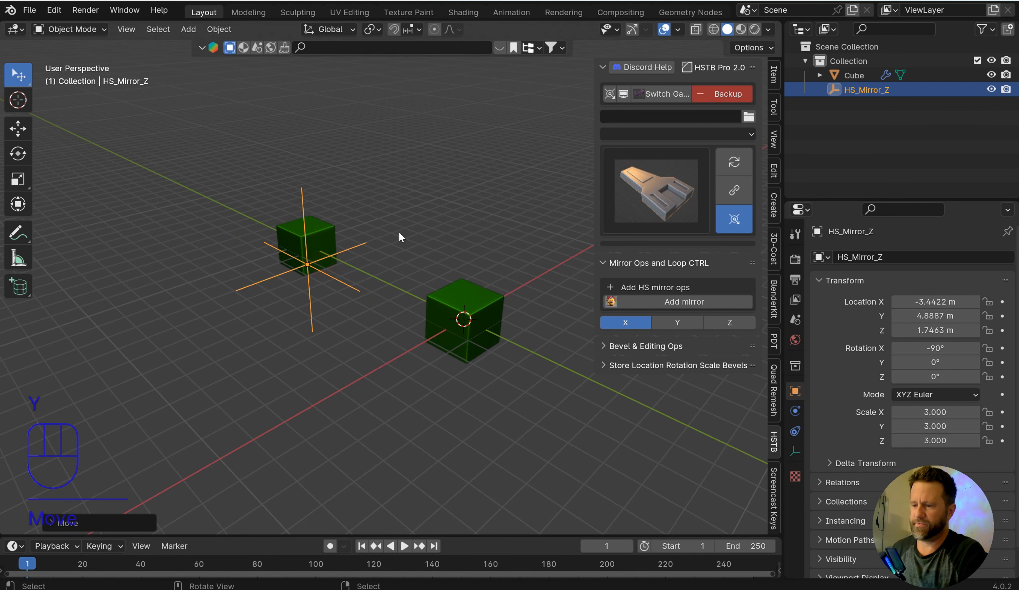
- In Edit Mode, inset the original cube's top face and extrude it upward along its normal
{"action": "left_click", "coordinate": [472, 294]}
{"action": "key", "text": "Tab"}
{"action": "left_click", "coordinate": [497, 282]}
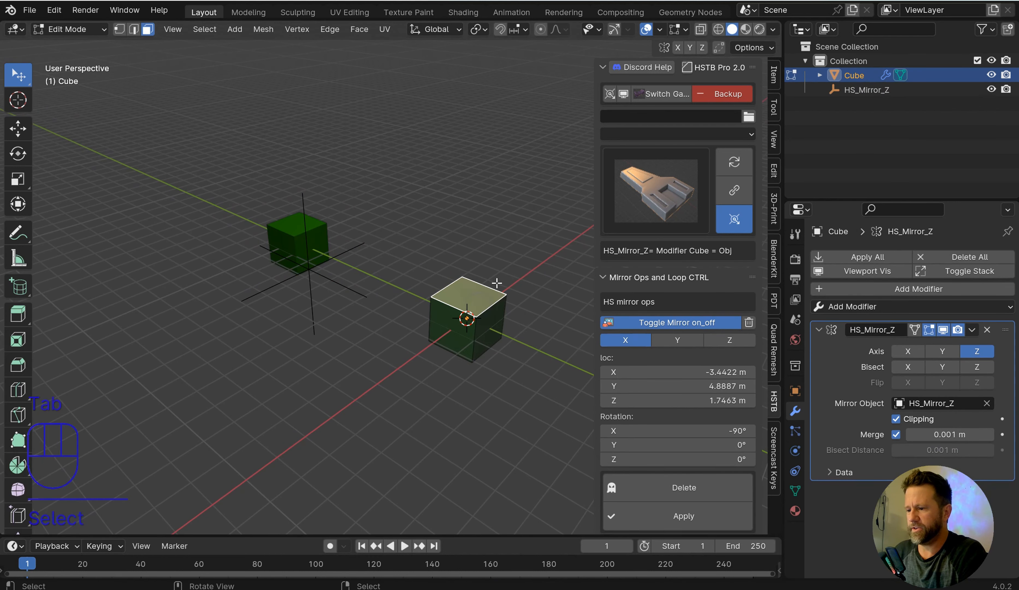
{"action": "key", "text": "i"}
{"action": "left_click", "coordinate": [521, 233]}
{"action": "key", "text": "e"}
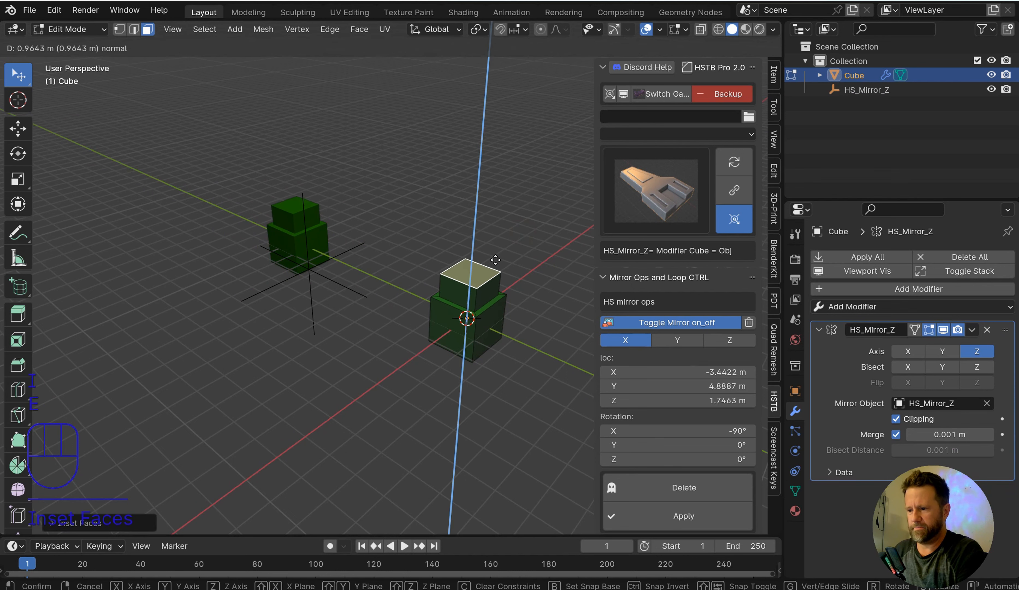
{"action": "left_click", "coordinate": [498, 251]}
- In front view, extrude the raised top face to the cursor as a bent segment toward positive X
{"action": "key", "text": "KP_1"}
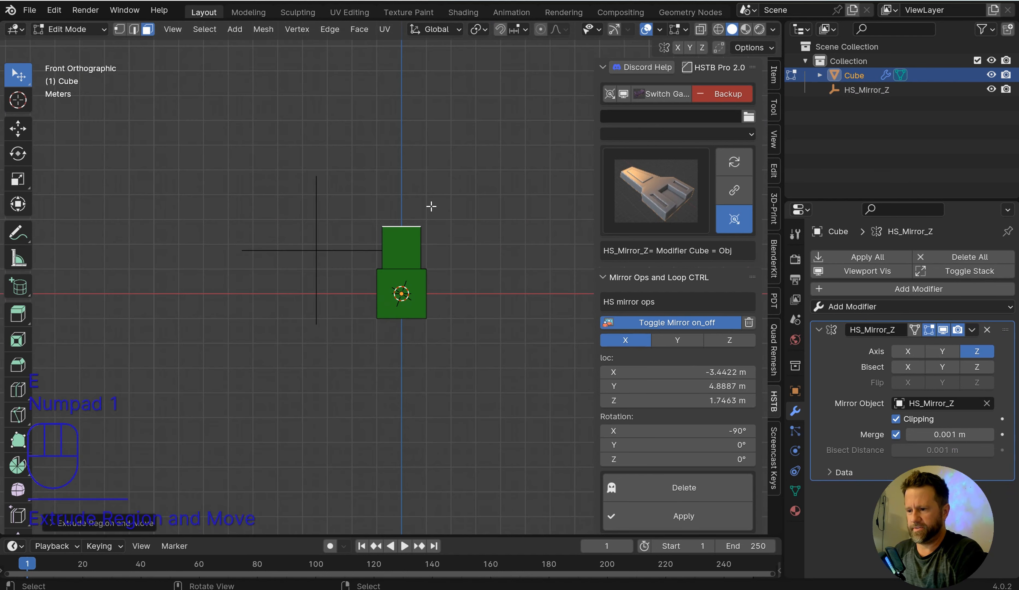
{"action": "left_click", "coordinate": [453, 169], "text": "ctrl"}
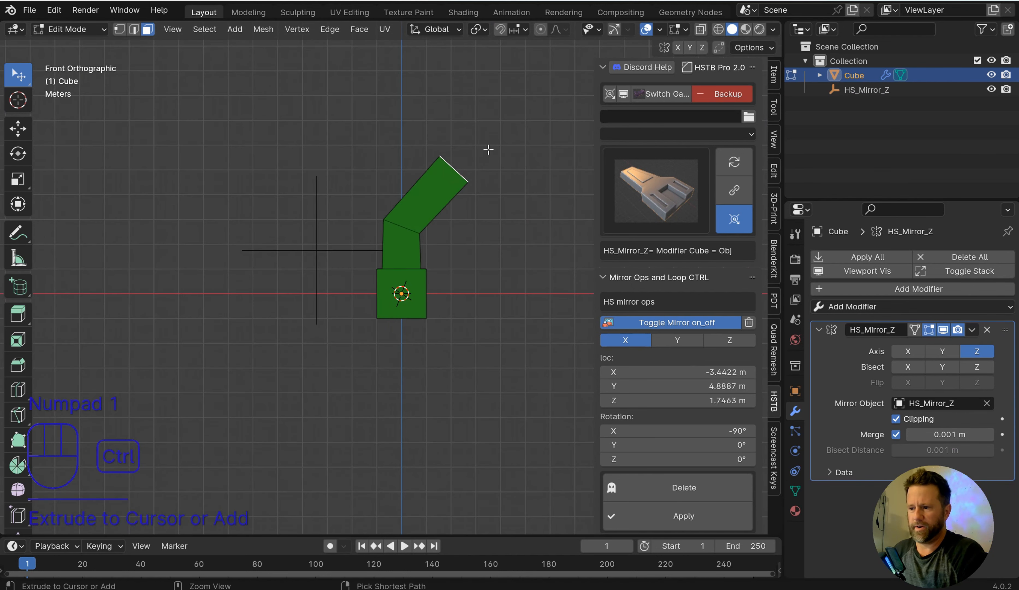
- Extrude one more segment from the bent arm's end face to the cursor, toward positive X and upward, and return to Object Mode
{"action": "left_click", "coordinate": [494, 133], "text": "ctrl"}
{"action": "middle_click_drag", "start_coordinate": [494, 133], "coordinate": [470, 243]}
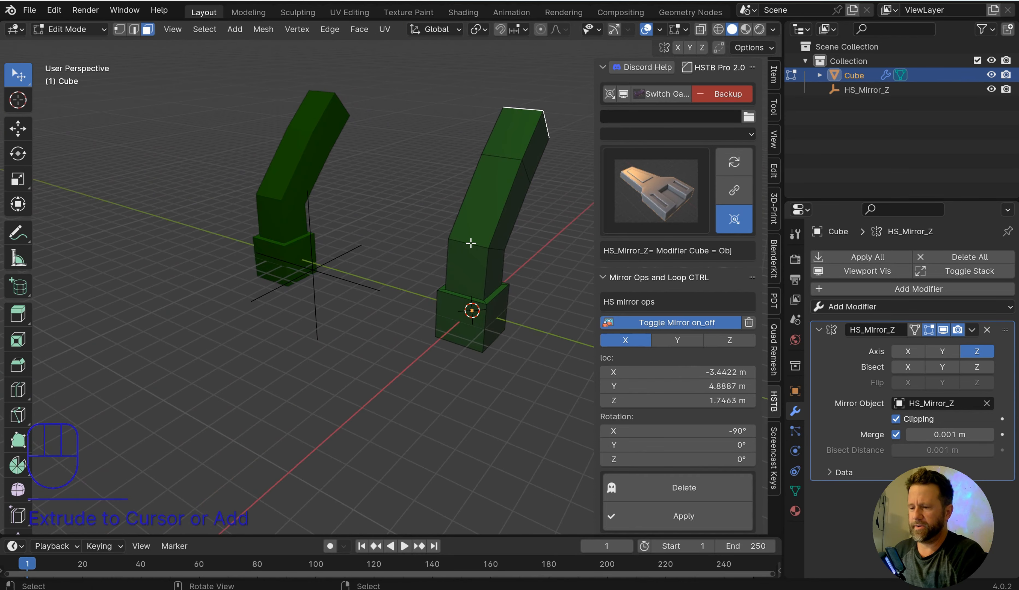
{"action": "key", "text": "Tab"}
- Move the cube's mirror empty freely to about X -3.06 m, Y 4.21 m, Z 1.61 m
{"action": "left_click", "coordinate": [330, 270]}
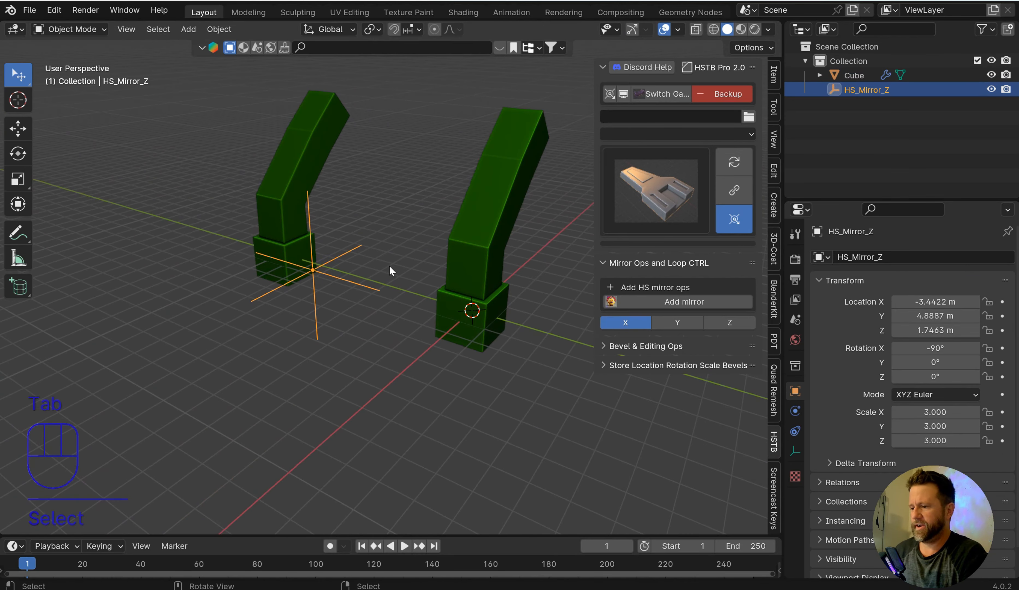
{"action": "key", "text": "g"}
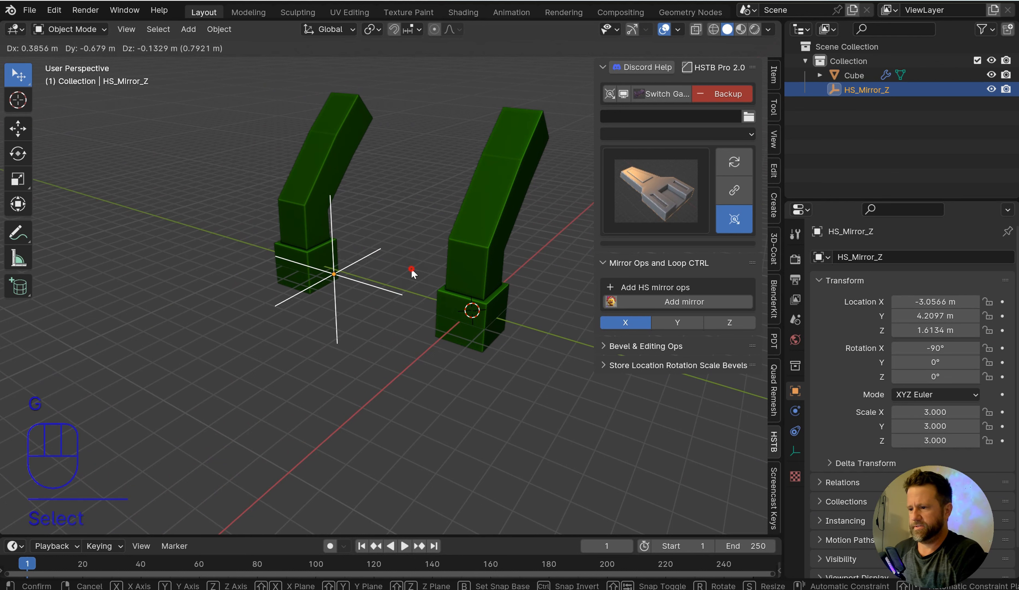
{"action": "left_click", "coordinate": [413, 272]}
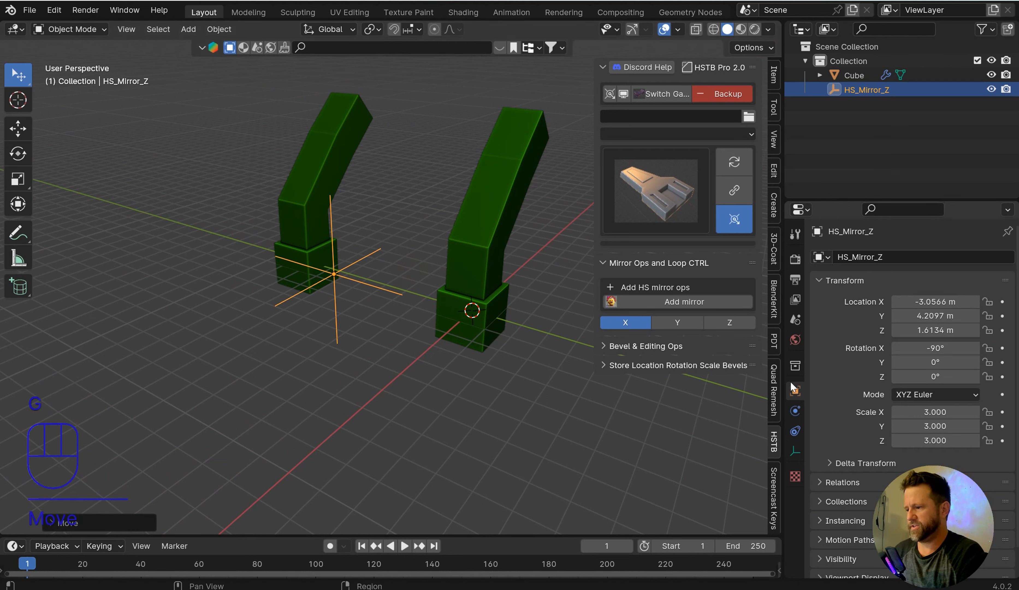
- Replace the mirrored cube and its leftover mirror empty with part 18 from the HSTB parts gallery
{"action": "left_click", "coordinate": [486, 292]}
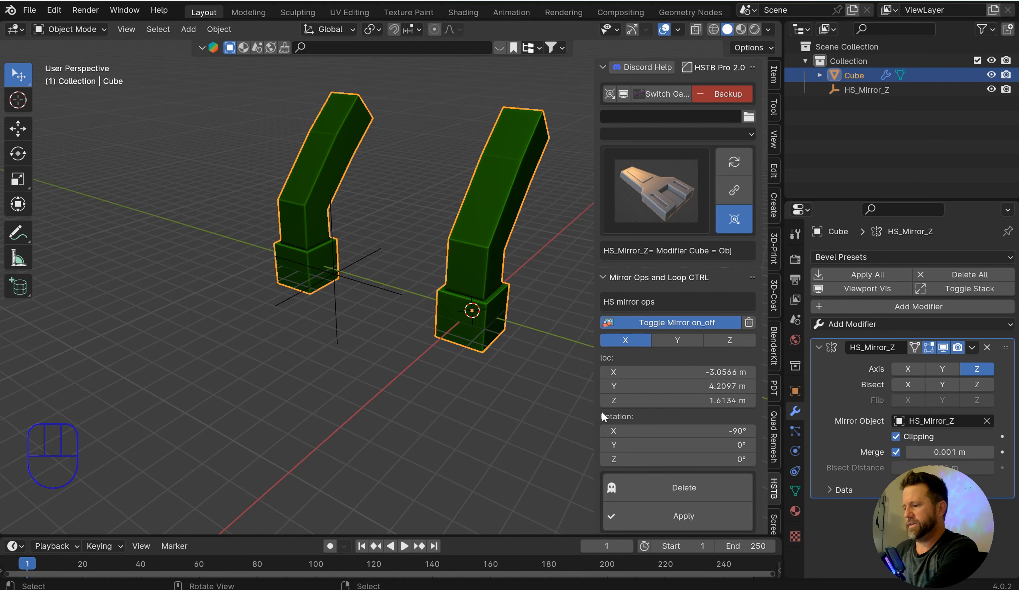
{"action": "key", "text": "Delete"}
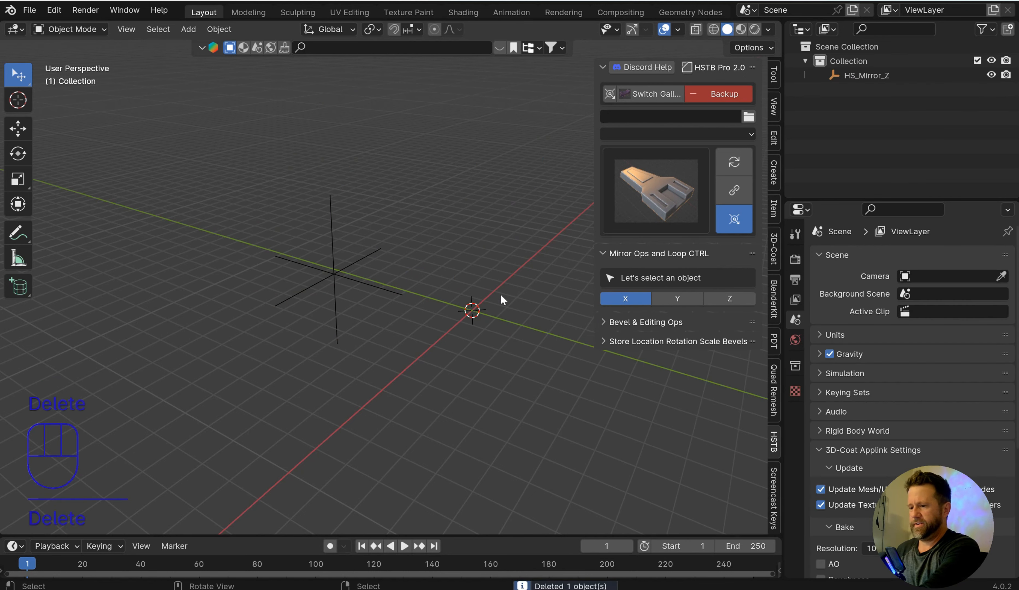
{"action": "left_click", "coordinate": [656, 211]}
{"action": "left_click", "coordinate": [680, 530]}
{"action": "left_click", "coordinate": [367, 284]}
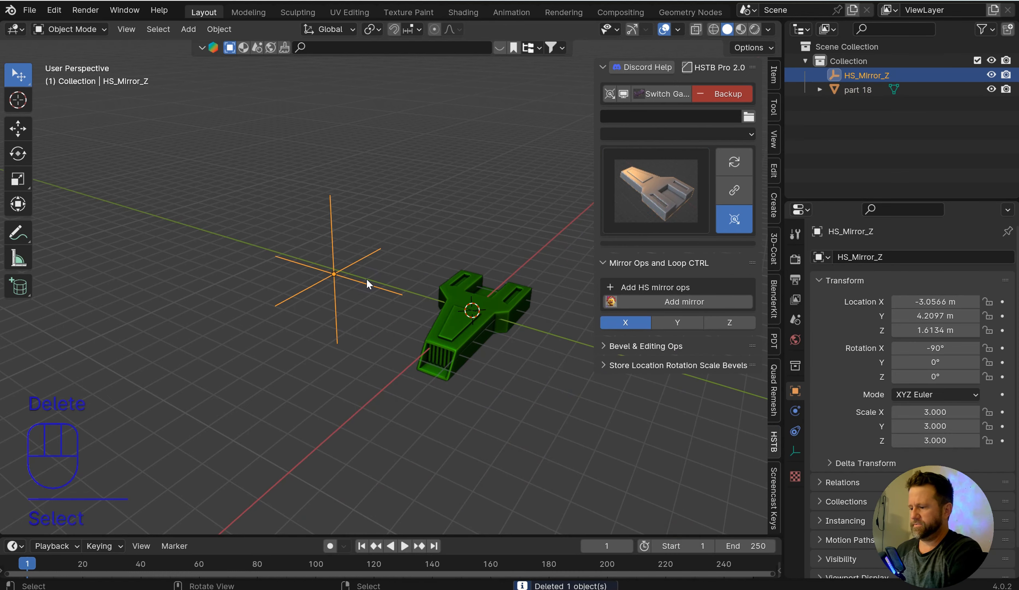
{"action": "key", "text": "Delete"}
- Add an HSTB mirror to part 18 along the mirror empty's X axis
{"action": "left_click", "coordinate": [504, 312]}
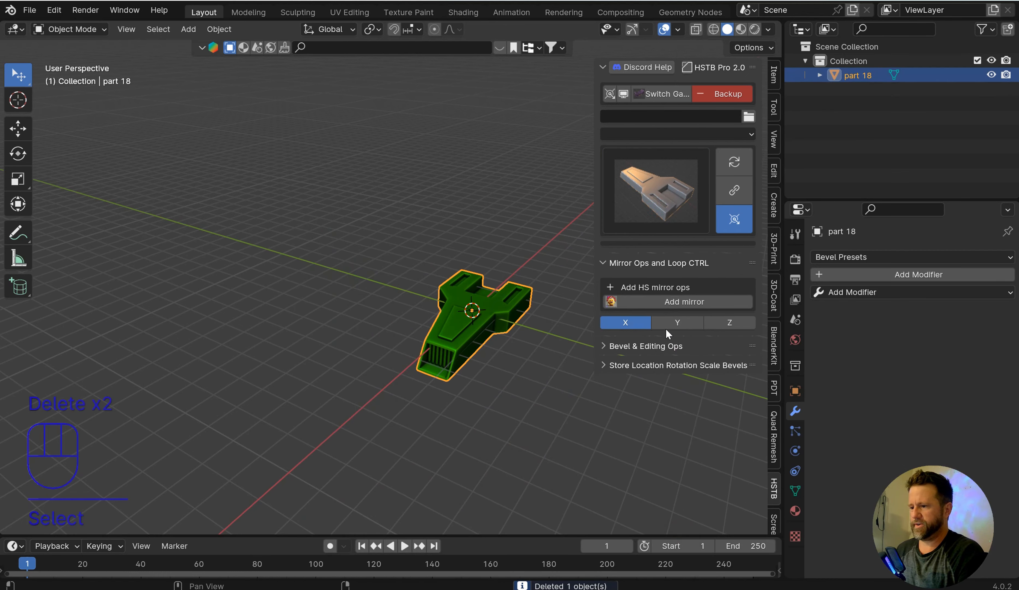
{"action": "left_click", "coordinate": [672, 302]}
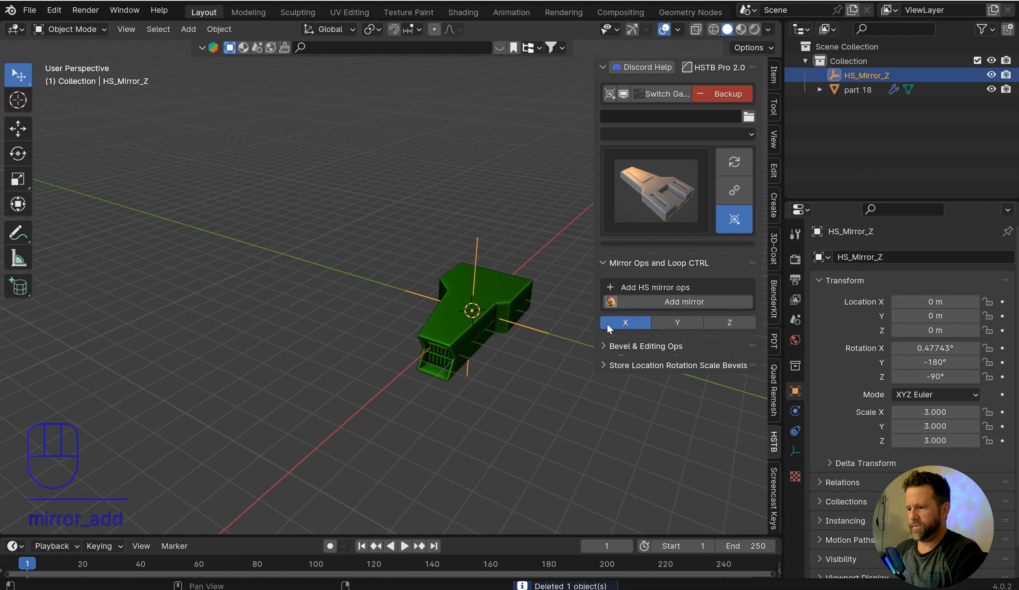
{"action": "right_click", "coordinate": [516, 314]}
{"action": "left_click", "coordinate": [620, 338]}
{"action": "right_click", "coordinate": [476, 266]}
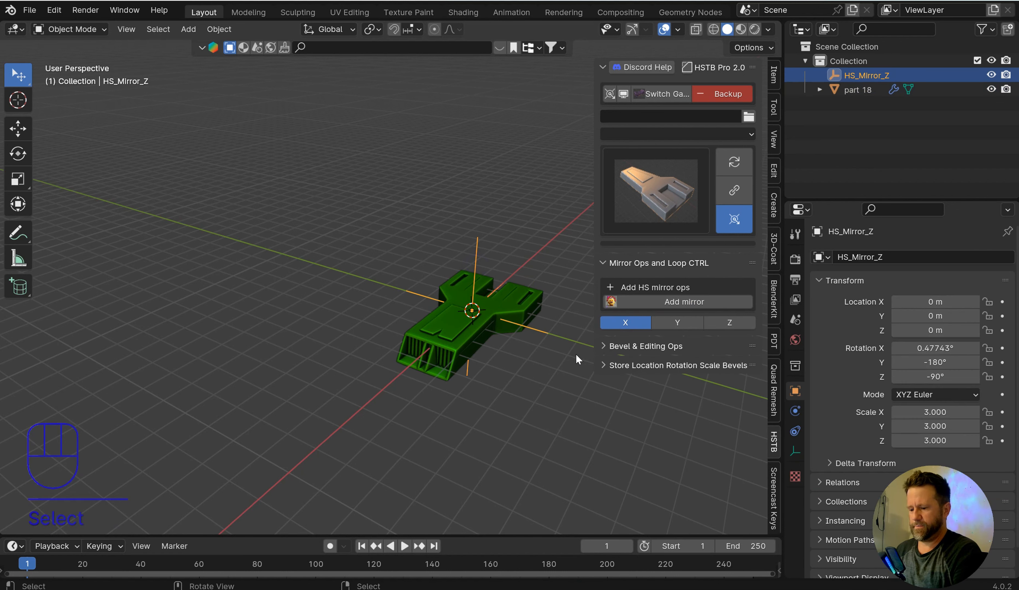
- Move part 18's mirror empty freely to about X -2.50 m, Y 5.05 m, Z 1.65 m
{"action": "key", "text": "g"}
{"action": "left_click", "coordinate": [533, 278]}
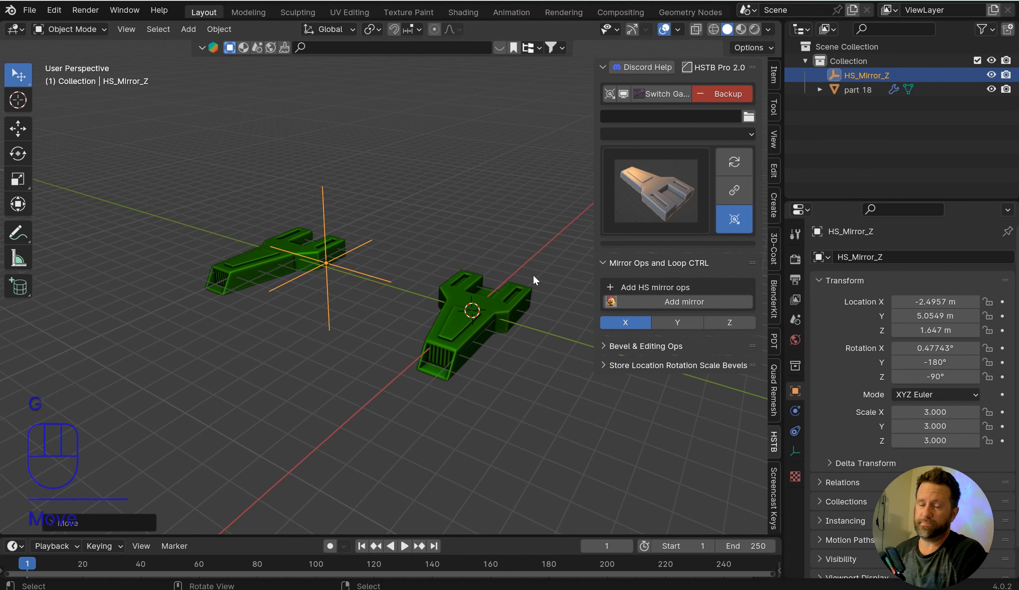
{"action": "middle_click_drag", "start_coordinate": [536, 275], "coordinate": [482, 282]}
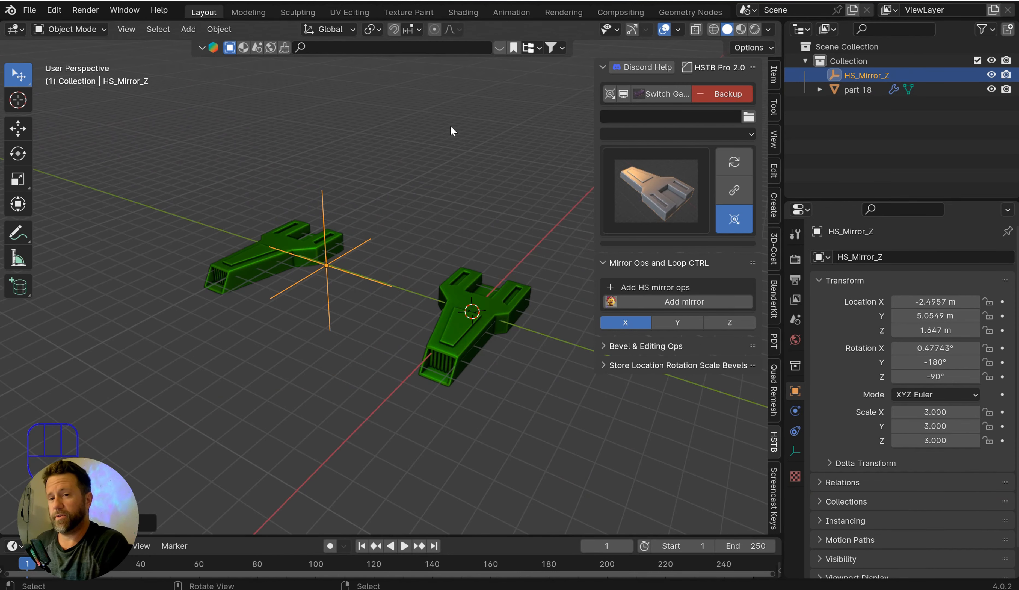
- With the Add Cylinder tool, draw a 32-vertex upright cylinder on top of part 18's body, starting its base in top view
{"action": "left_click", "coordinate": [18, 287]}
{"action": "left_click", "coordinate": [19, 287]}
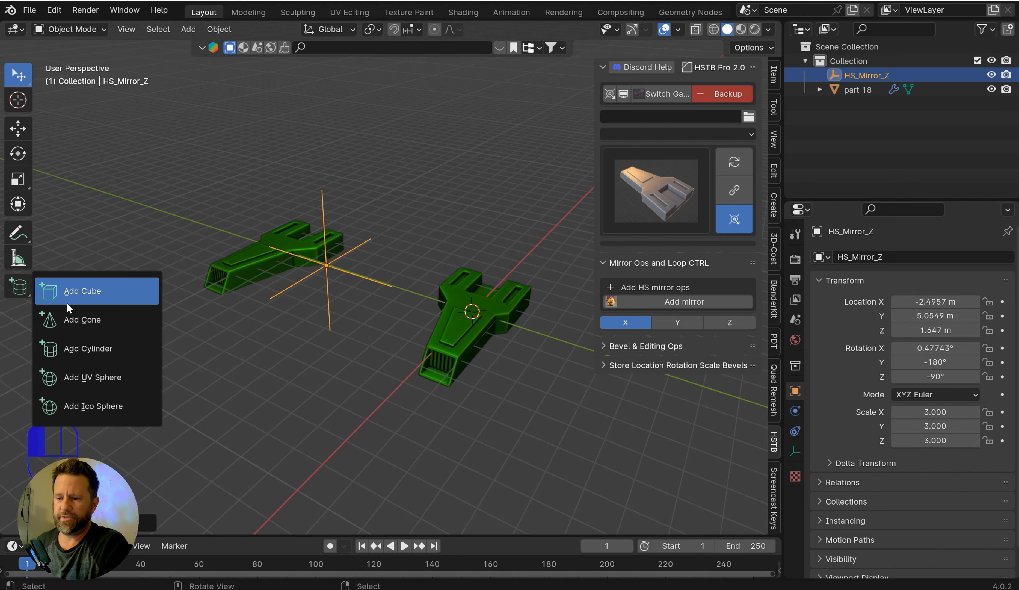
{"action": "left_click", "coordinate": [105, 348]}
{"action": "scroll", "coordinate": [525, 339], "scroll_direction": "up", "scroll_amount": 5}
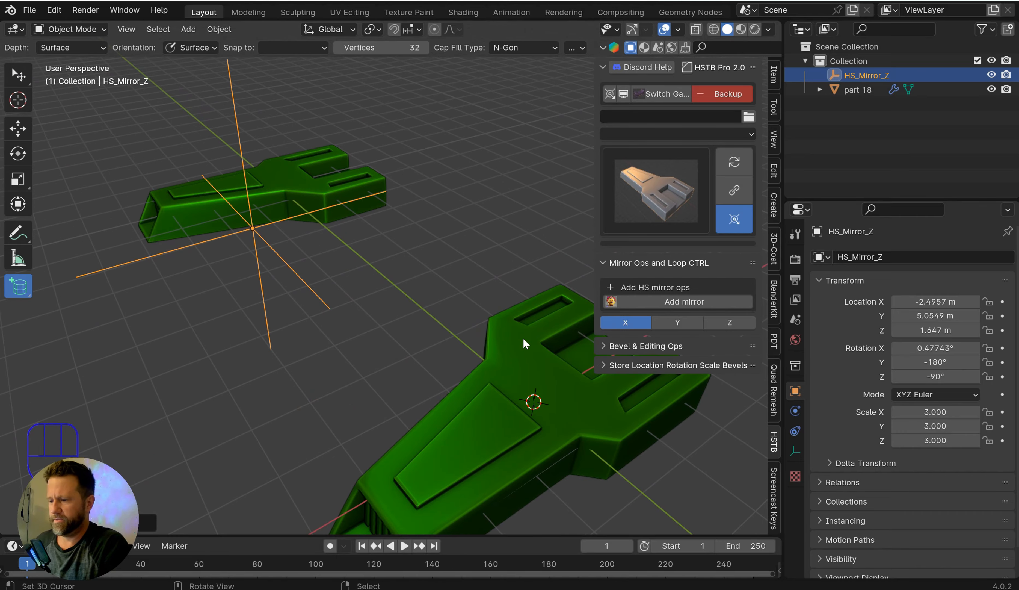
{"action": "middle_click_drag", "start_coordinate": [525, 340], "coordinate": [420, 294]}
{"action": "left_click_drag", "start_coordinate": [410, 296], "coordinate": [436, 303]}
{"action": "right_click", "coordinate": [409, 282]}
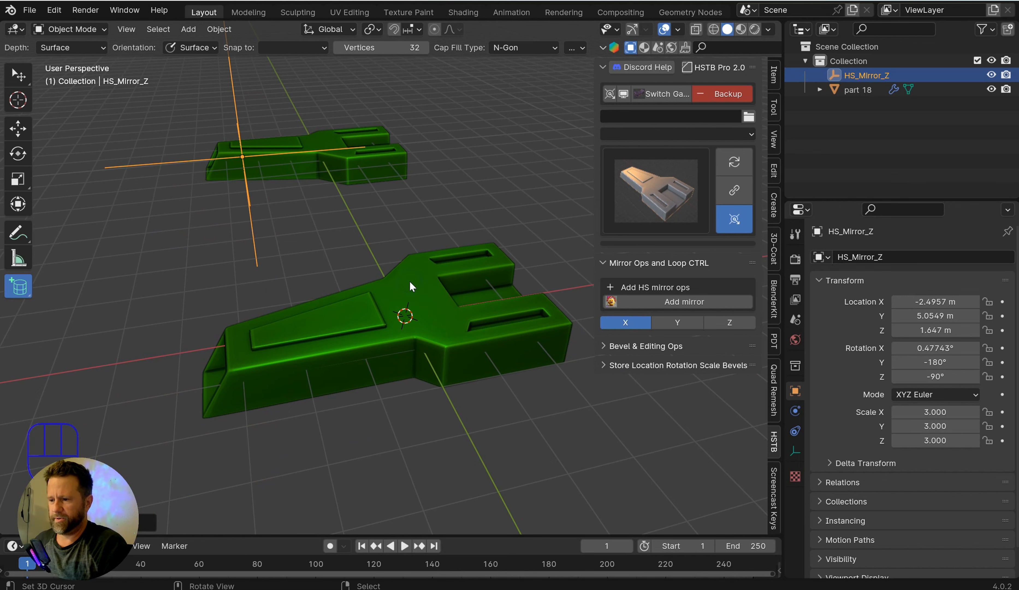
{"action": "key", "text": "KP_7"}
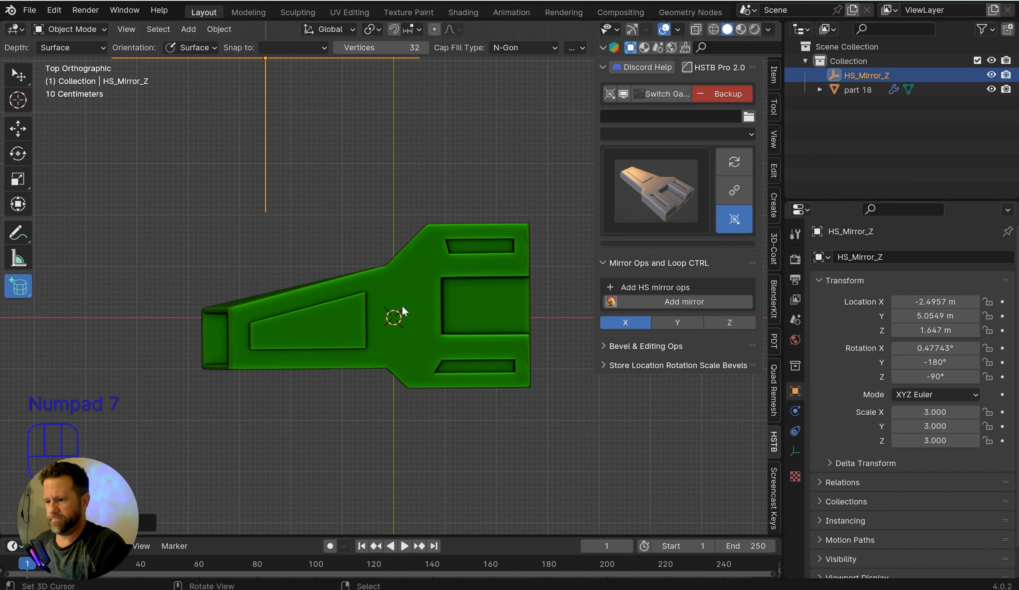
{"action": "left_click_drag", "start_coordinate": [395, 290], "coordinate": [430, 316]}
{"action": "left_click", "coordinate": [475, 264]}
{"action": "middle_click_drag", "start_coordinate": [468, 305], "coordinate": [419, 270]}
{"action": "scroll", "coordinate": [471, 223], "scroll_direction": "up", "scroll_amount": 5}
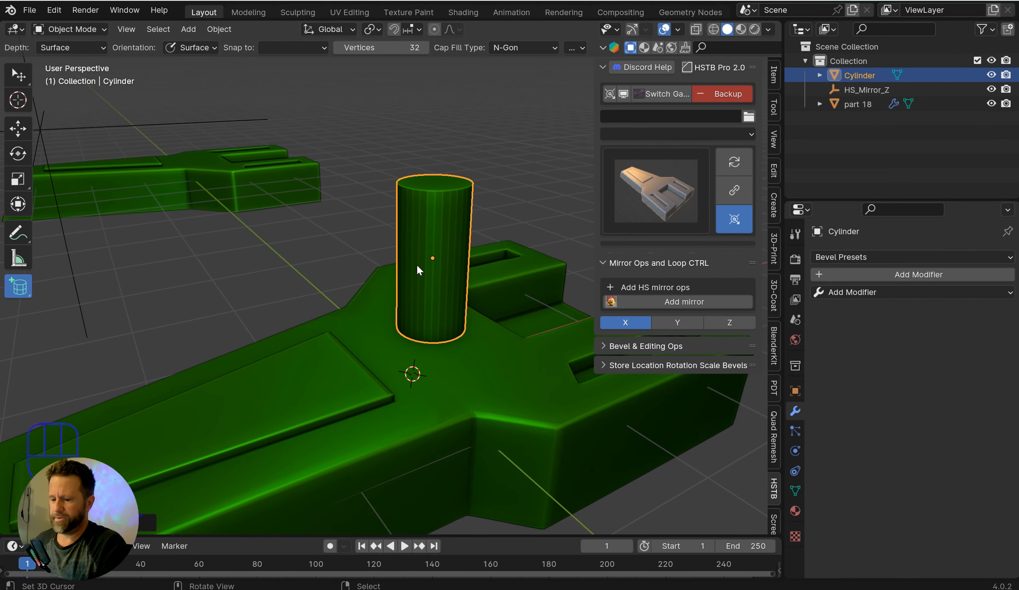
- Mirror the cylinder on the X axis with HSTB, reusing the existing HS_Mirror_Z empty as its mirror object
{"action": "scroll", "coordinate": [433, 221], "scroll_direction": "down", "scroll_amount": 3}
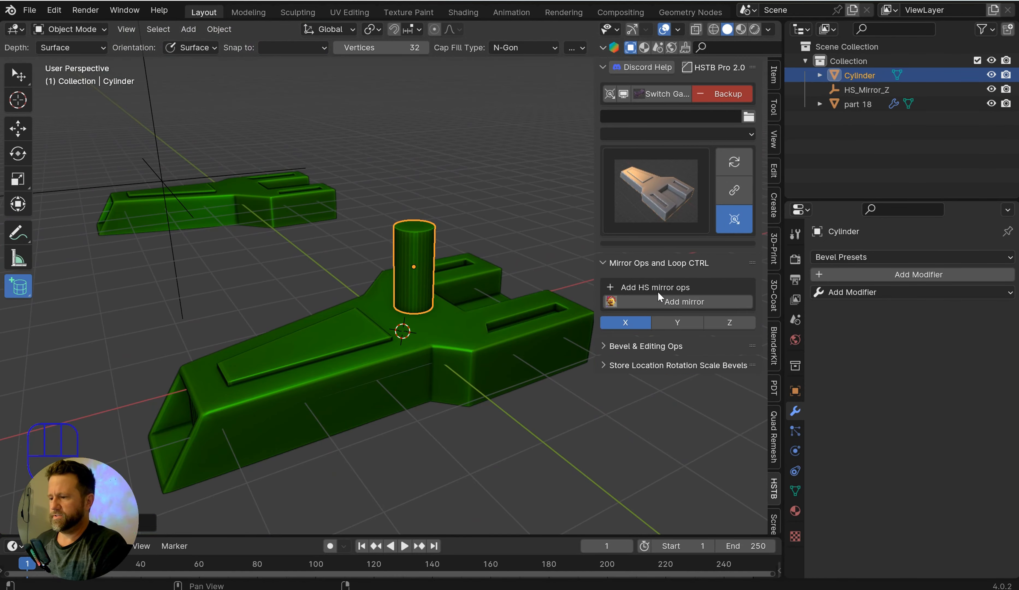
{"action": "left_click", "coordinate": [628, 301], "text": "shift"}
{"action": "left_click", "coordinate": [629, 339]}
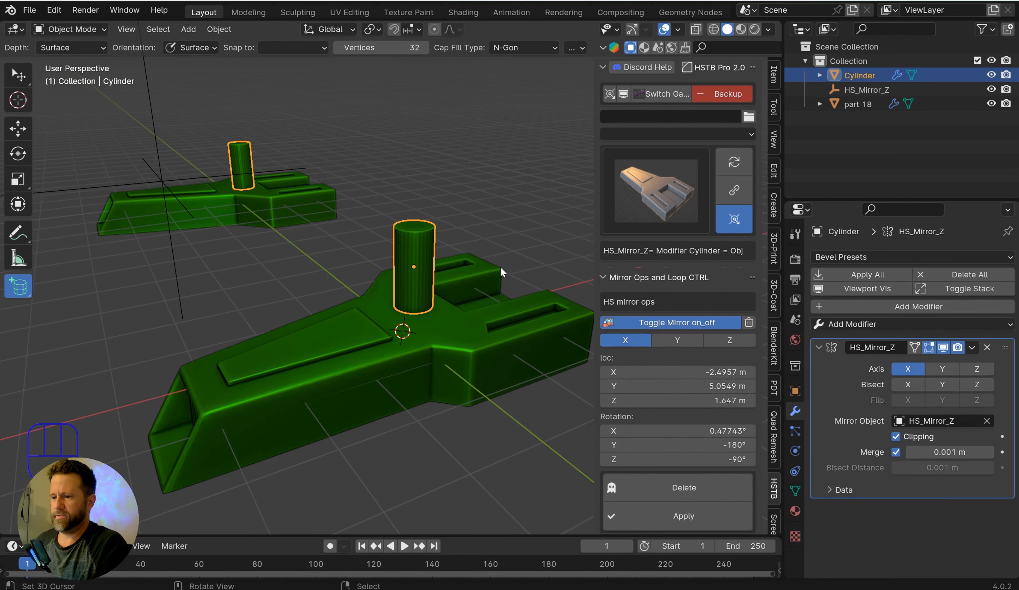
- Move the shared mirror empty freely to about X -1.79 m, Y 3.92 m, Z 2.04 m to shift both mirrored objects together
{"action": "middle_click_drag", "start_coordinate": [388, 208], "coordinate": [453, 222]}
{"action": "scroll", "coordinate": [384, 224], "scroll_direction": "down", "scroll_amount": 2}
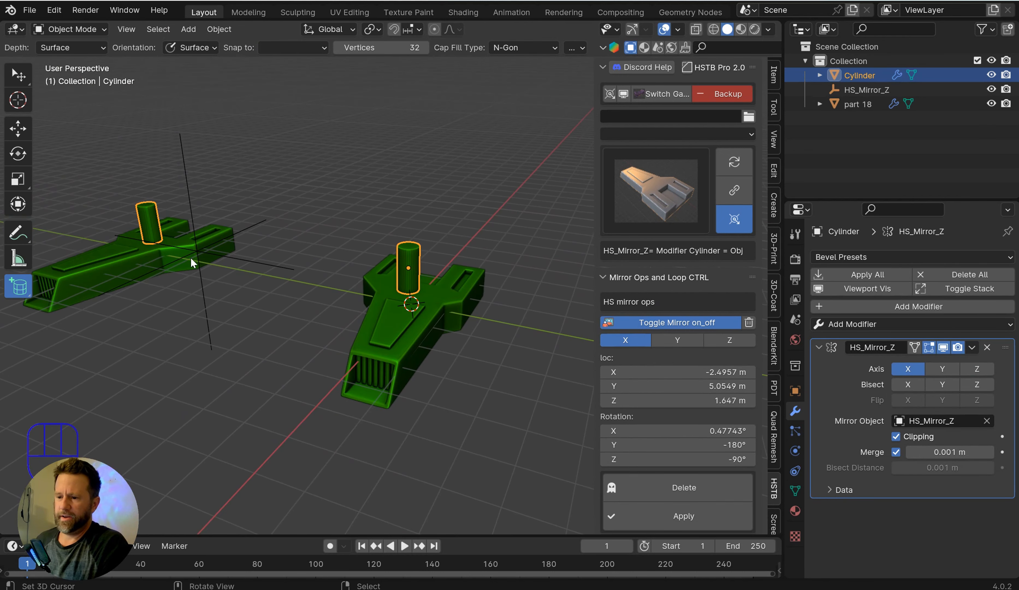
{"action": "right_click", "coordinate": [198, 258]}
{"action": "key", "text": "g"}
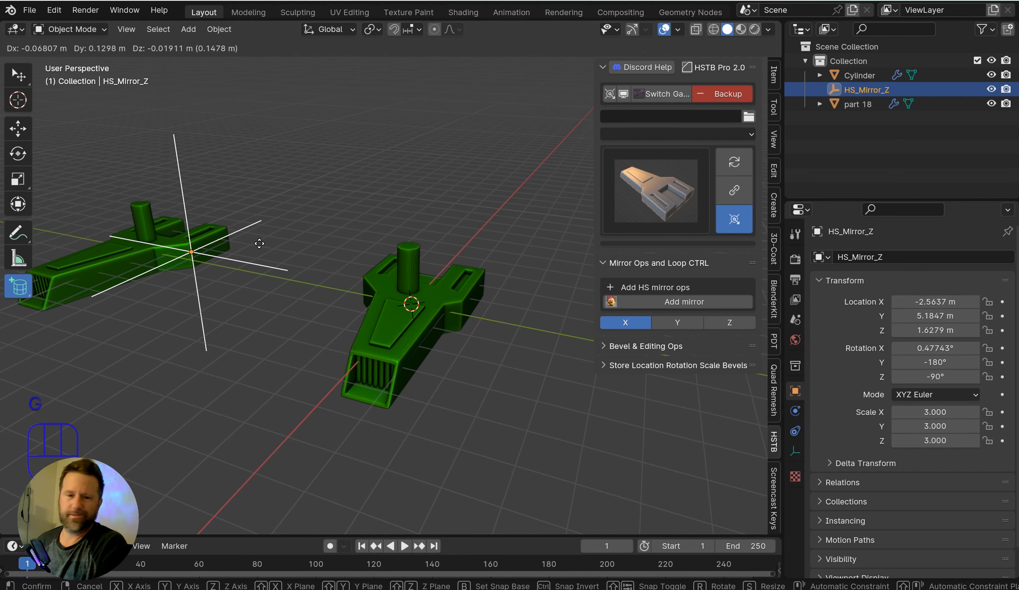
{"action": "left_click", "coordinate": [260, 244]}
{"action": "left_click", "coordinate": [434, 319]}
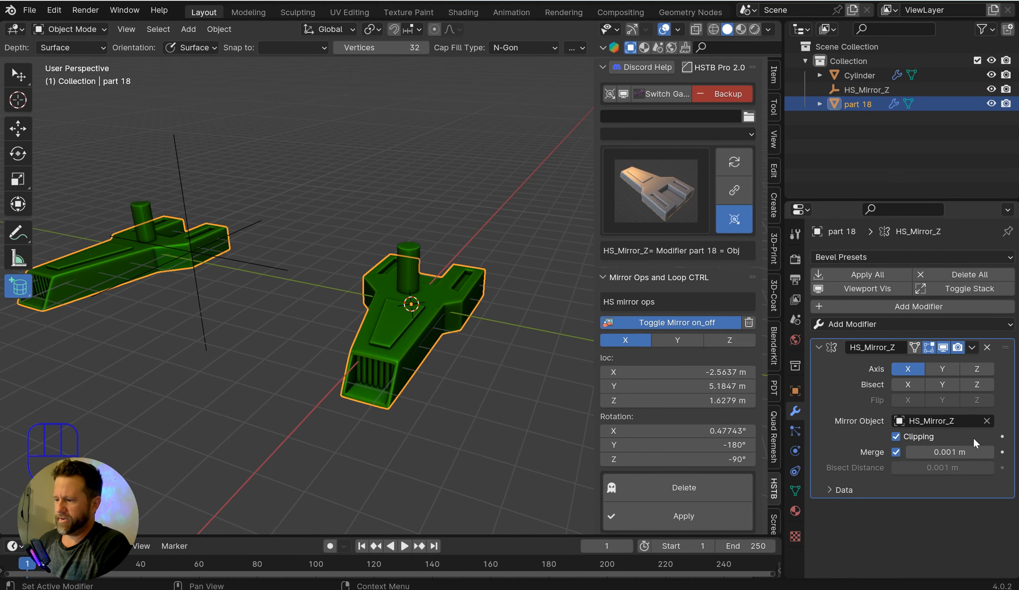
{"action": "left_click", "coordinate": [261, 270]}
{"action": "key", "text": "g"}
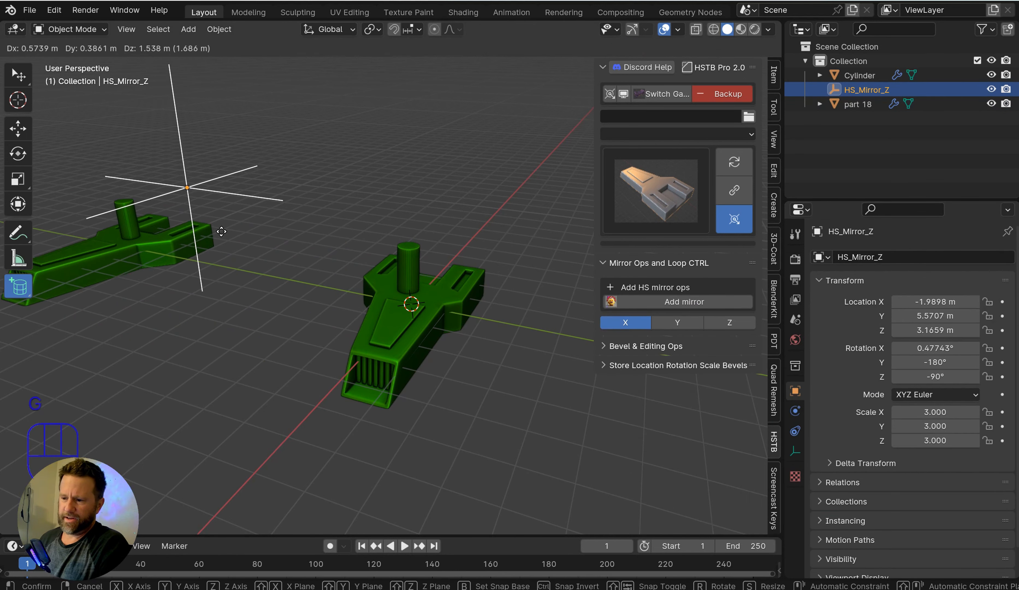
{"action": "left_click", "coordinate": [316, 247]}
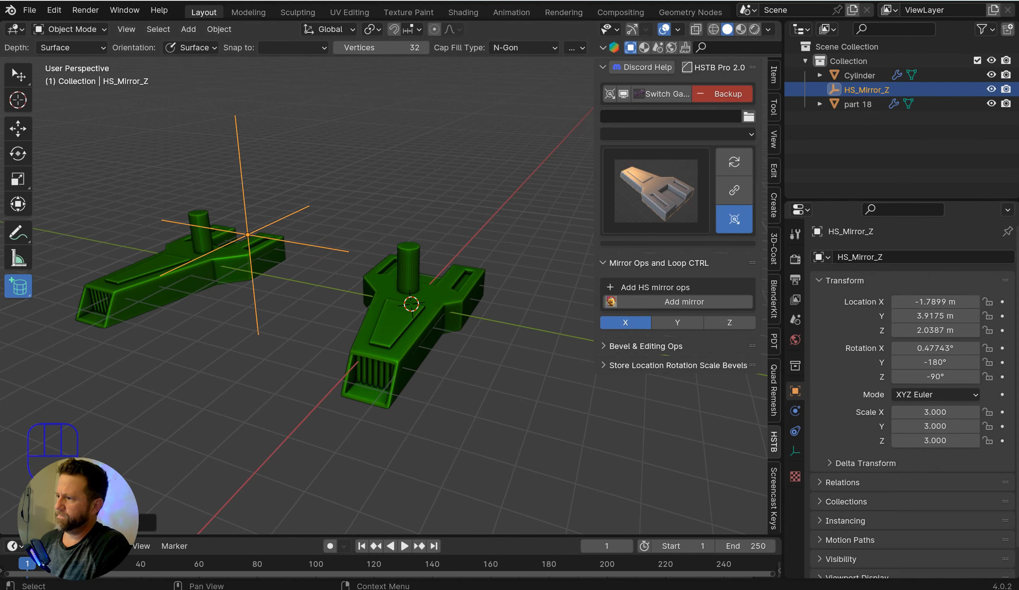
- Select part 18 and the cylinder in turn, and toggle the shared HSTB mirror off and back on
{"action": "middle_click_drag", "start_coordinate": [534, 223], "coordinate": [508, 226]}
{"action": "scroll", "coordinate": [486, 254], "scroll_direction": "up", "scroll_amount": 4}
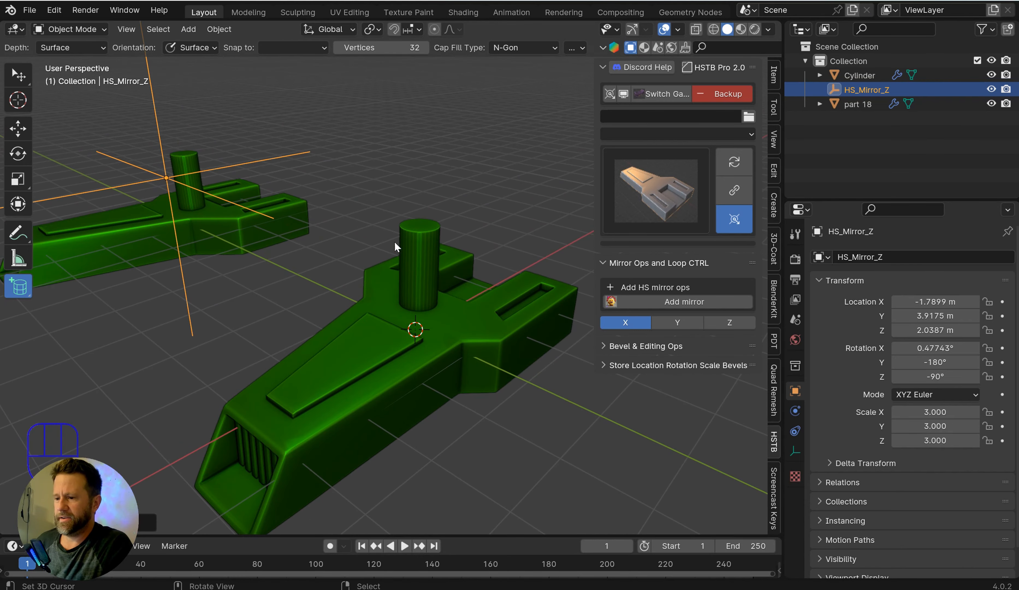
{"action": "left_click", "coordinate": [466, 325]}
{"action": "scroll", "coordinate": [644, 377], "scroll_direction": "down", "scroll_amount": 2}
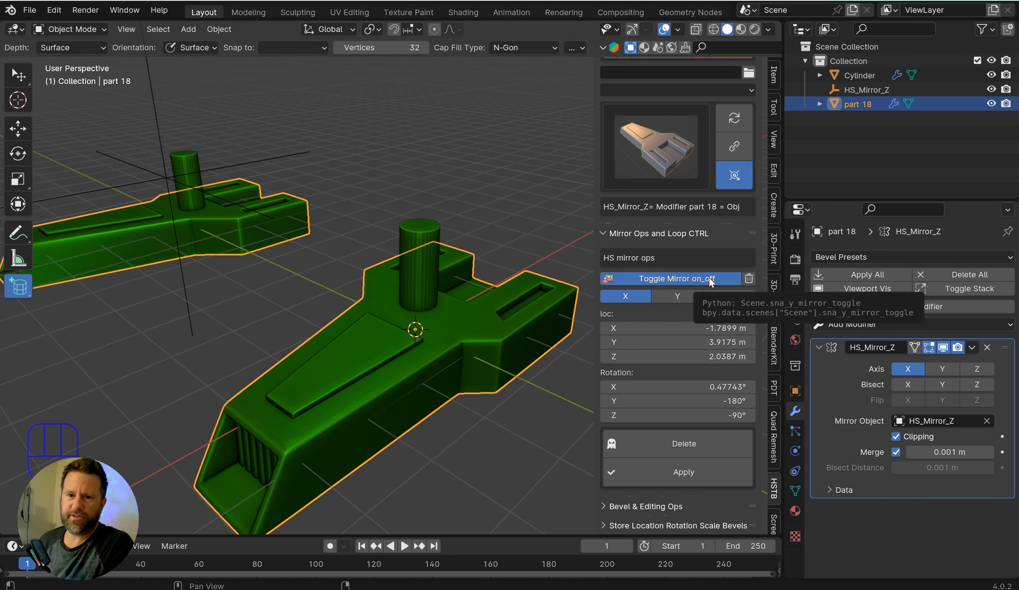
{"action": "left_click", "coordinate": [417, 279]}
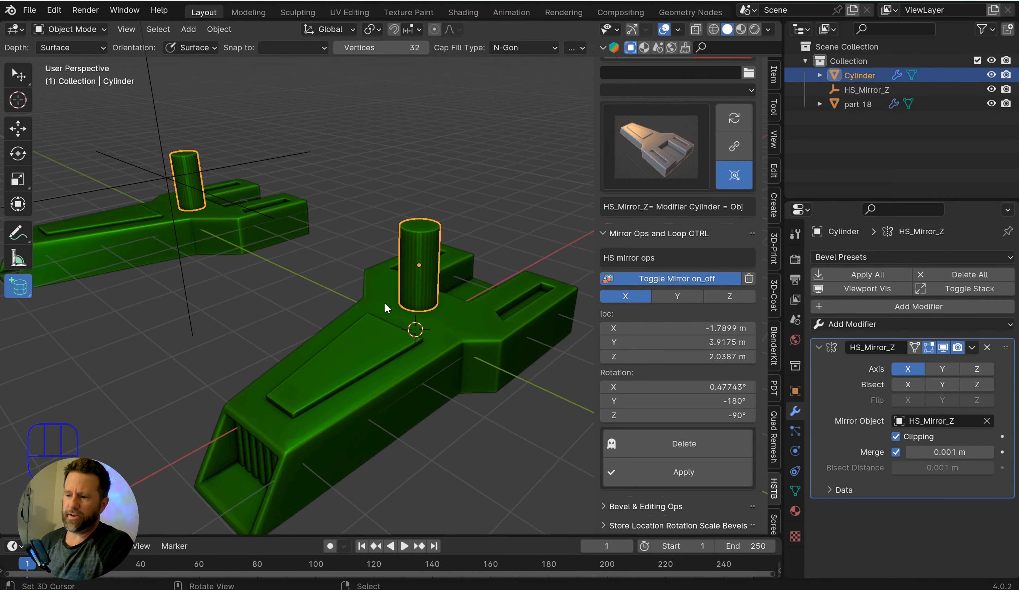
{"action": "scroll", "coordinate": [386, 308], "scroll_direction": "down", "scroll_amount": 3}
{"action": "left_click", "coordinate": [680, 278]}
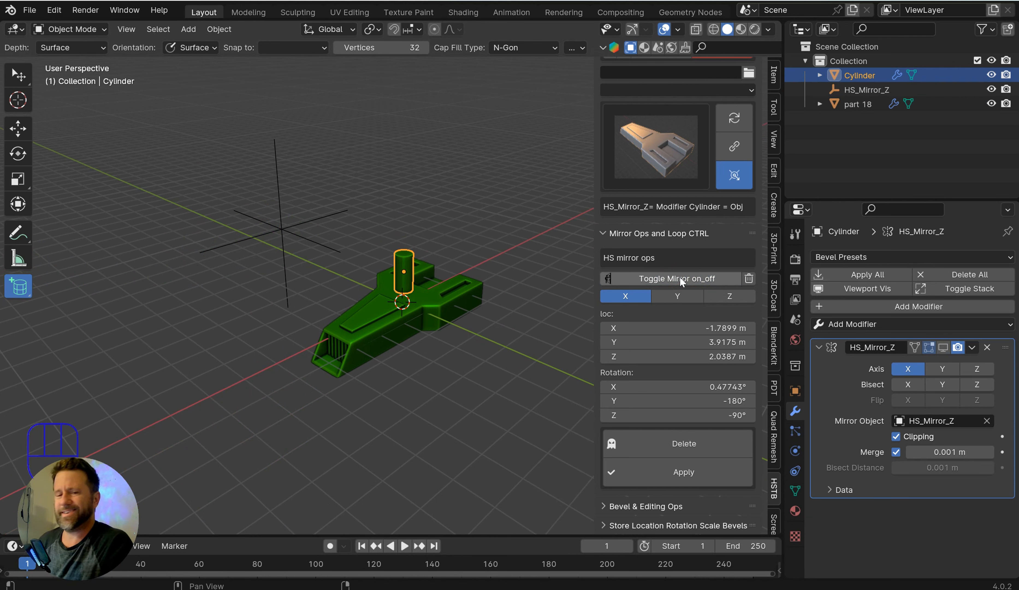
{"action": "left_click", "coordinate": [679, 279]}
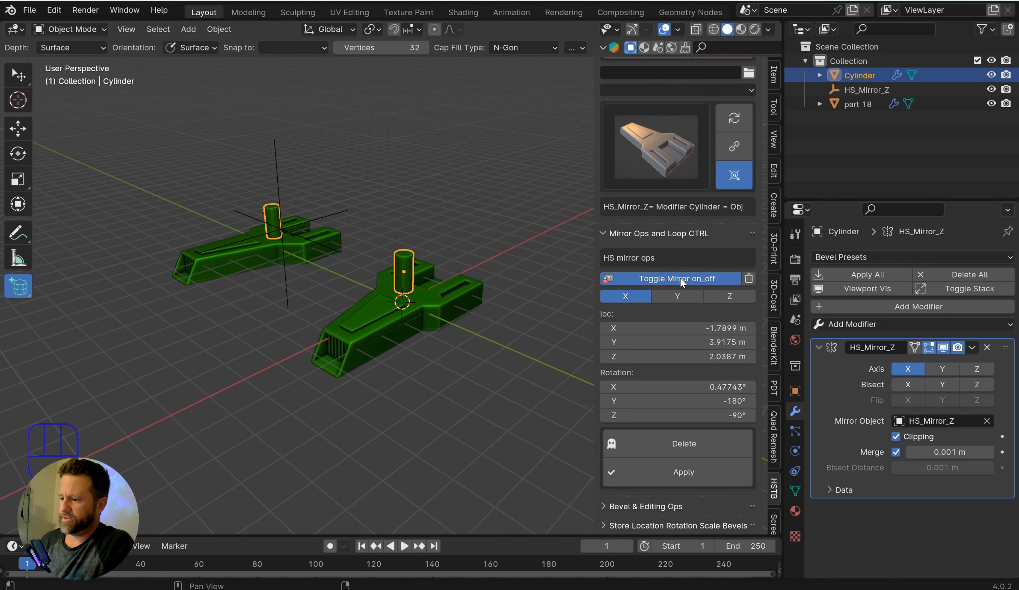
- Try deleting the HSTB mirror from part 18 and the cylinder, and undo the deletion
{"action": "left_click", "coordinate": [706, 443]}
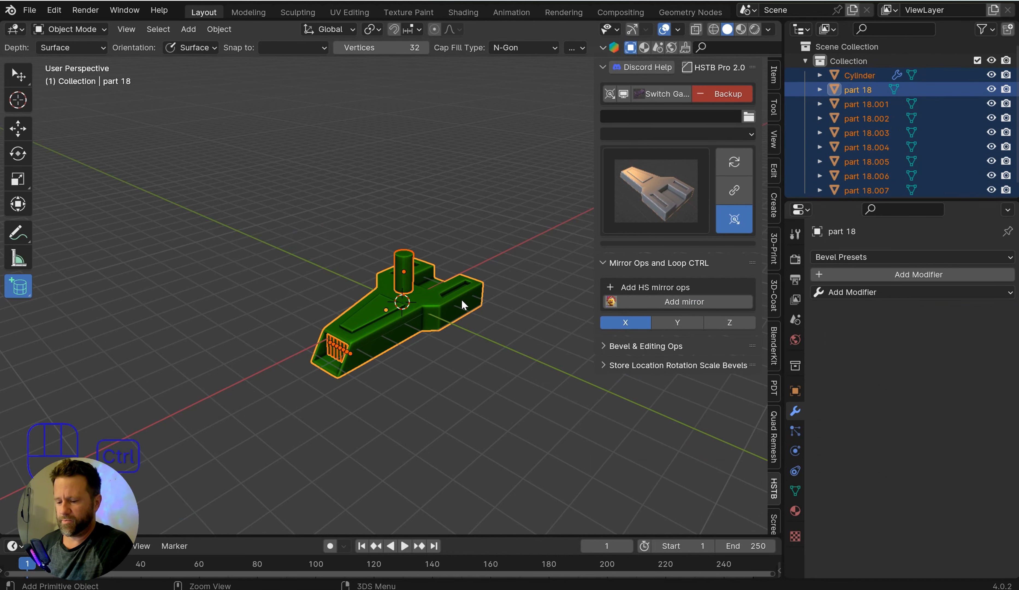
{"action": "key", "text": "ctrl+z"}
- Apply the HSTB mirror so the mirrored copies of part 18 and the cylinder become real geometry
{"action": "scroll", "coordinate": [671, 481], "scroll_direction": "down", "scroll_amount": 2}
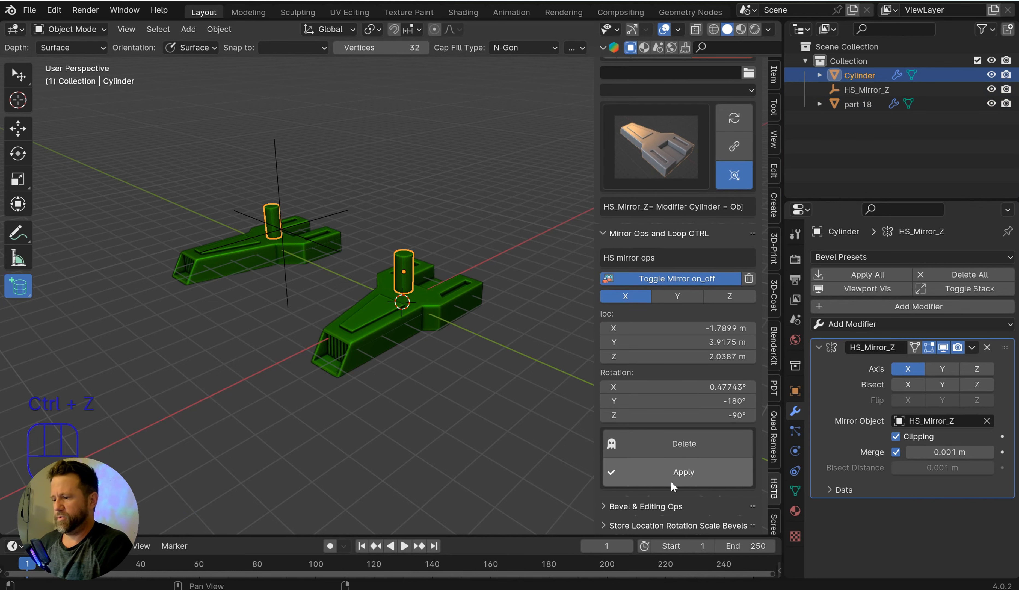
{"action": "left_click", "coordinate": [697, 468]}
{"action": "middle_click_drag", "start_coordinate": [435, 257], "coordinate": [443, 278]}
{"action": "scroll", "coordinate": [447, 310], "scroll_direction": "up", "scroll_amount": 2}
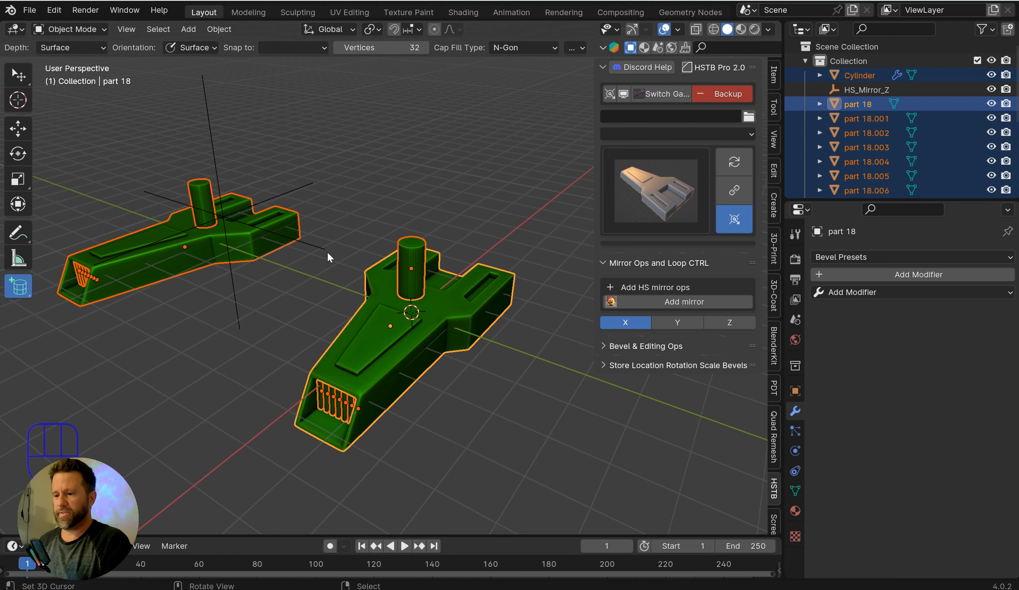
- Select the leftover HS_Mirror_Z empty between the two ship parts
{"action": "middle_click_drag", "start_coordinate": [327, 253], "coordinate": [119, 237]}
{"action": "left_click", "coordinate": [94, 259]}
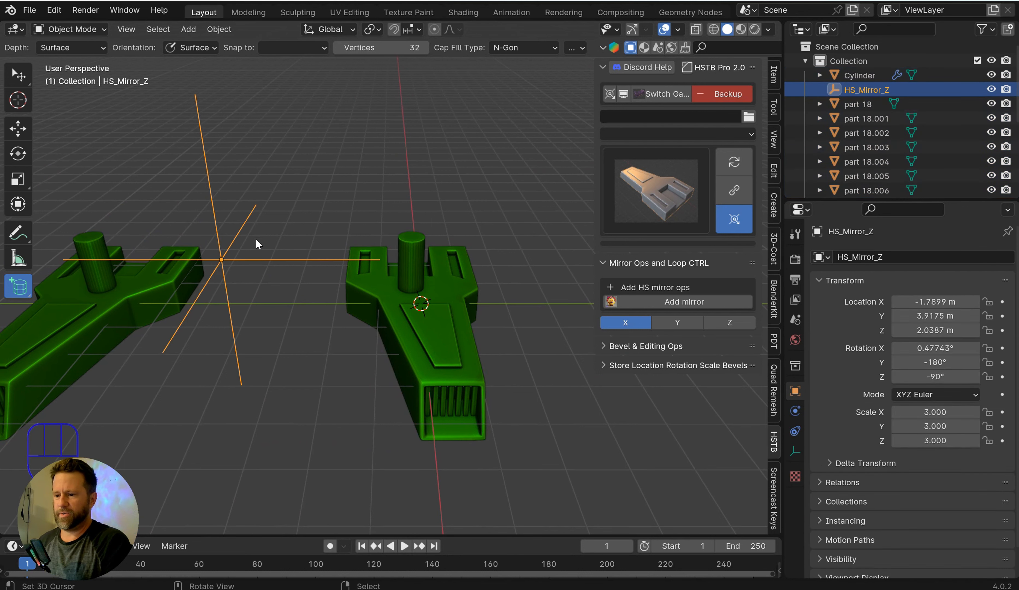
{"action": "middle_click_drag", "start_coordinate": [256, 238], "coordinate": [298, 245]}
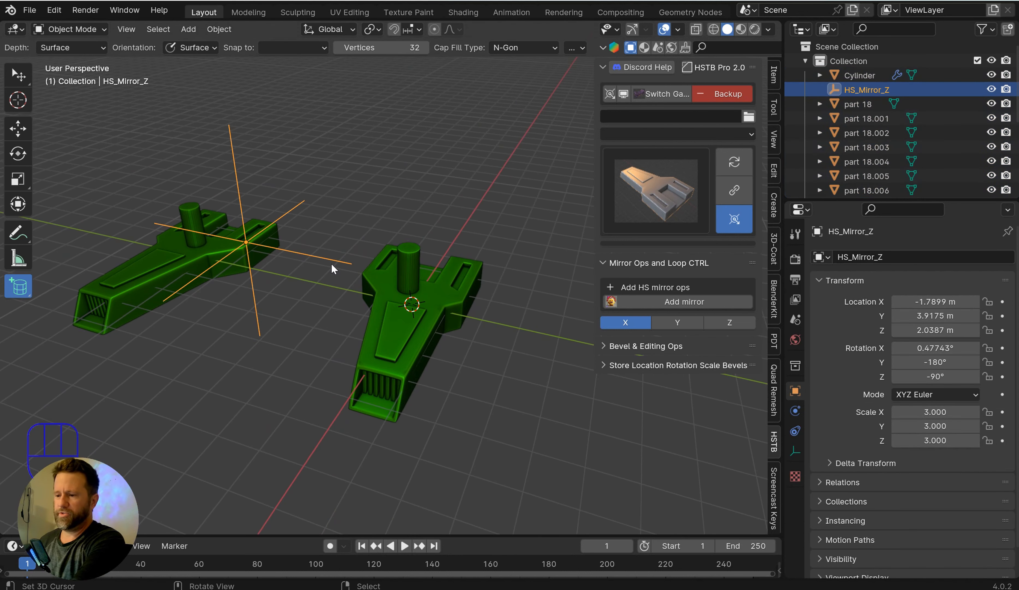
{"action": "left_click", "coordinate": [210, 32]}
{"action": "mouse_move", "coordinate": [248, 62]}
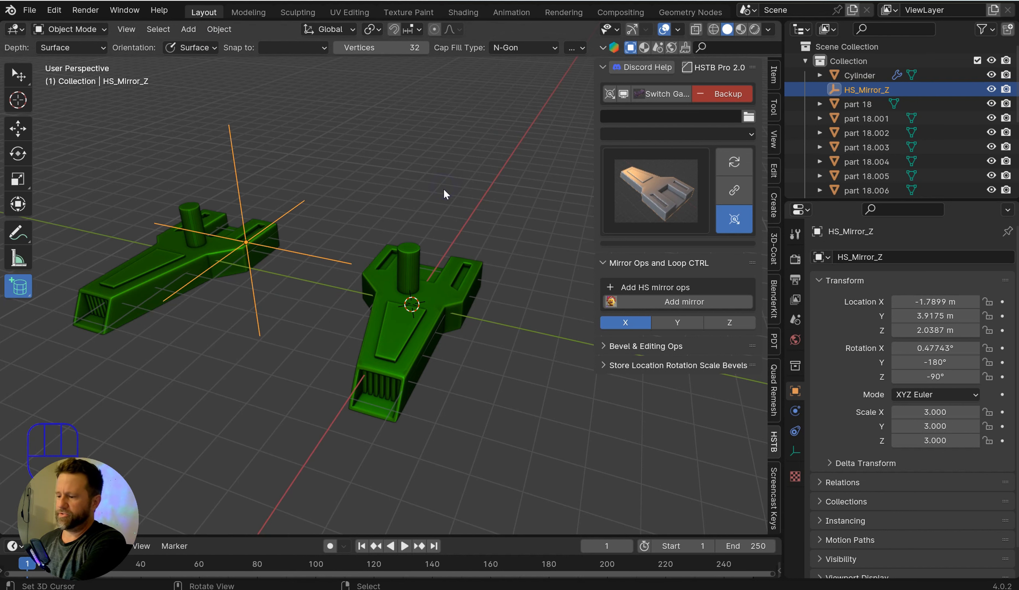
- Try deleting the HS_Mirror_Z empty, undo the deletion, and try moving the empty instead
{"action": "key", "text": "Delete"}
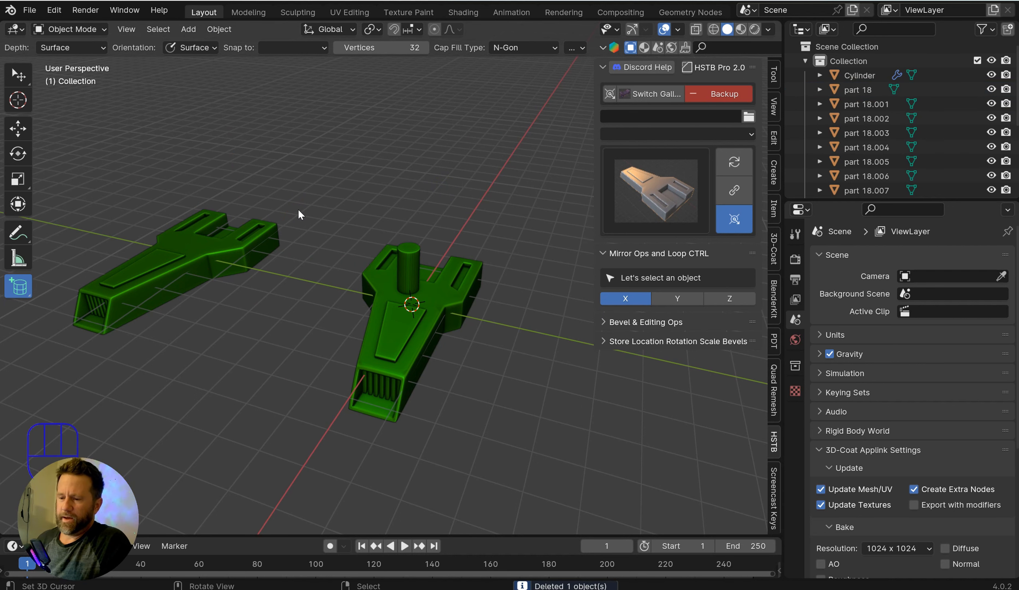
{"action": "mouse_move", "coordinate": [298, 209]}
{"action": "middle_mouse_down", "text": "ctrl"}
{"action": "mouse_move", "coordinate": [350, 210]}
{"action": "mouse_move", "coordinate": [315, 210]}
{"action": "middle_mouse_up", "text": "ctrl"}
{"action": "key", "text": "ctrl+z"}
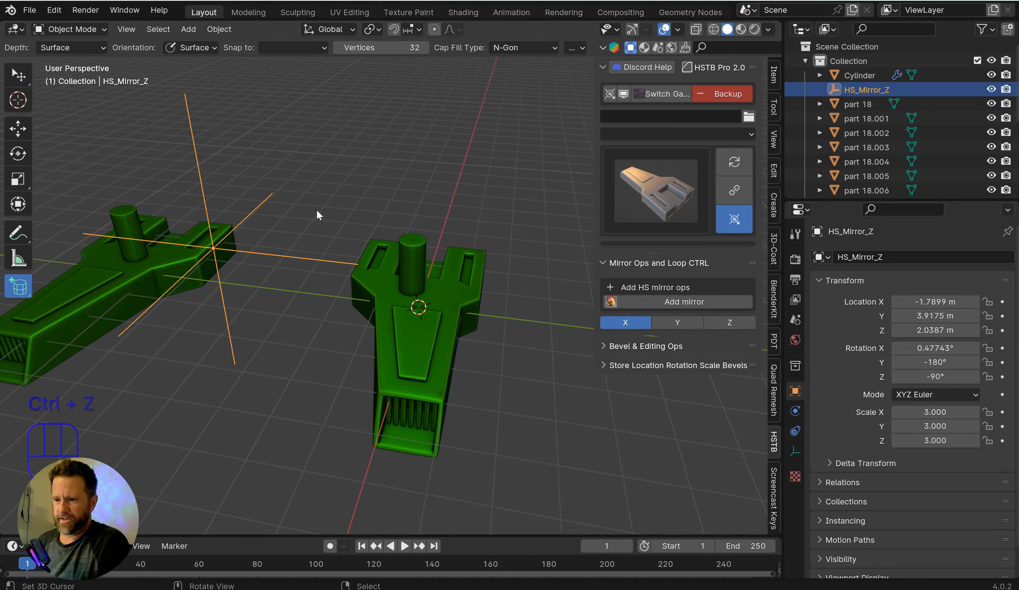
{"action": "middle_click_drag", "start_coordinate": [382, 244], "coordinate": [338, 272]}
{"action": "key", "text": "g"}
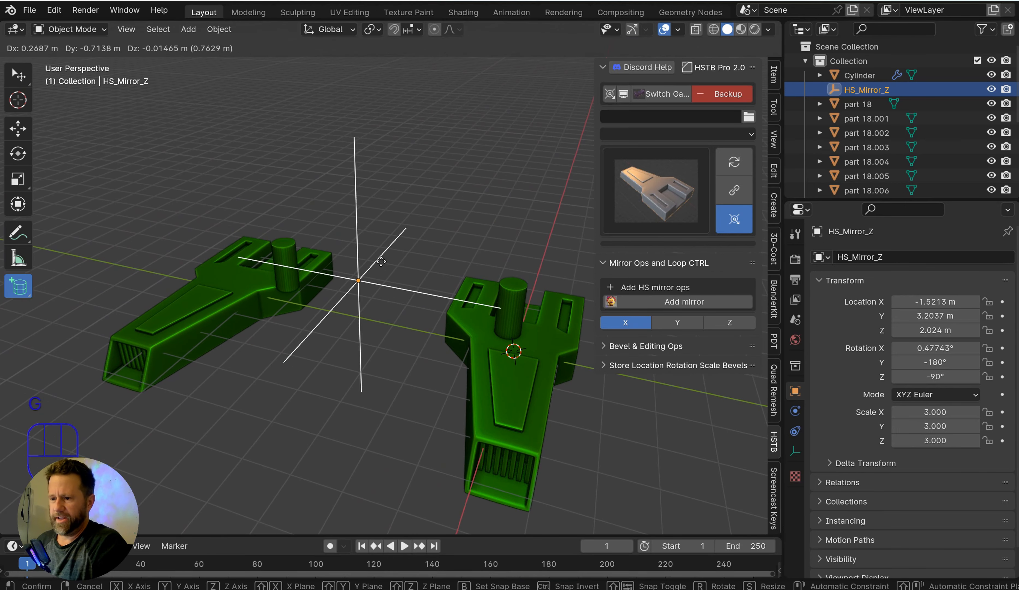
{"action": "right_click", "coordinate": [376, 258]}
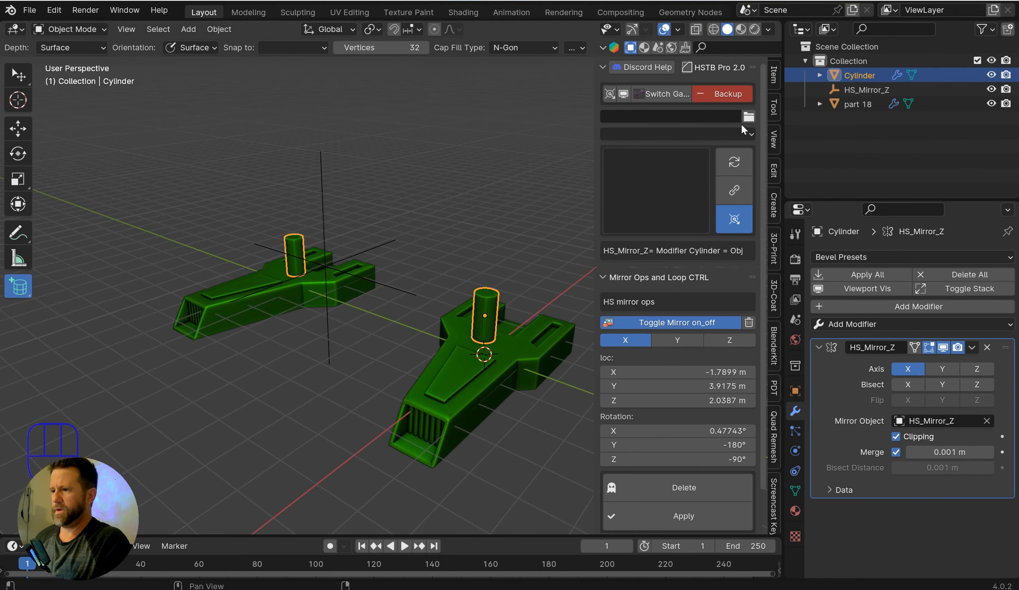
- Try moving the HS_Mirror_Z empty while part 18 and the cylinder still have live mirrors
{"action": "left_click", "coordinate": [323, 204]}
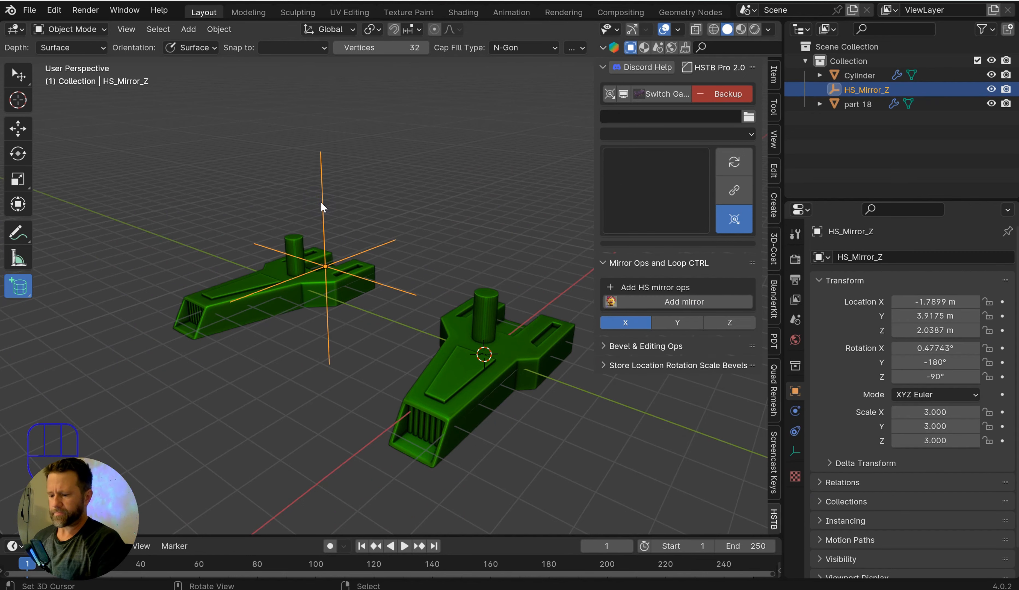
{"action": "key", "text": "g"}
{"action": "left_click", "coordinate": [371, 218]}
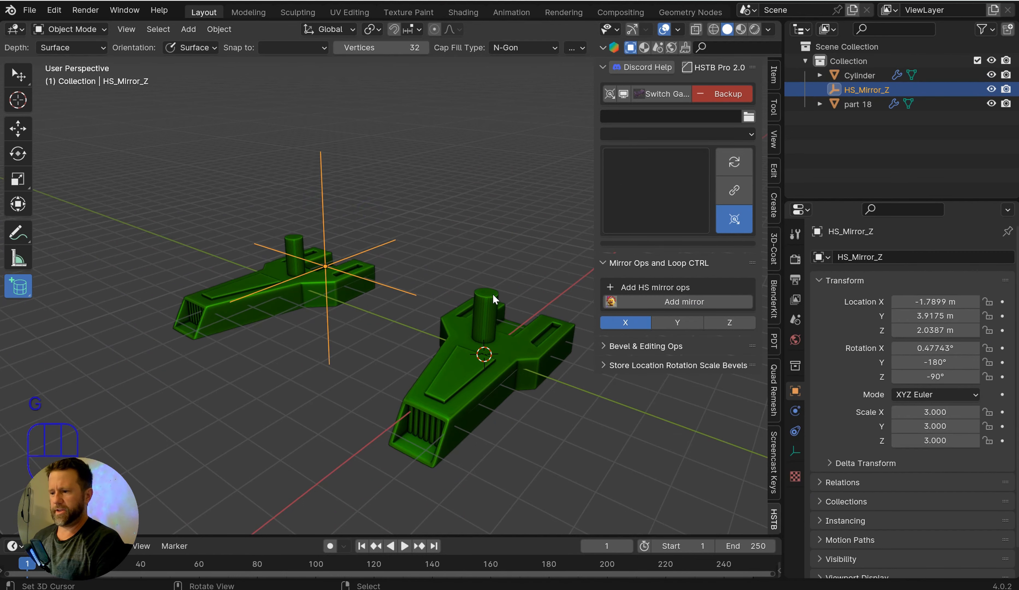
- Apply the HSTB mirror to part 18 only, and test-move the HS_Mirror_Z empty against the cylinder's live mirror
{"action": "left_click", "coordinate": [413, 363]}
{"action": "left_click", "coordinate": [656, 516]}
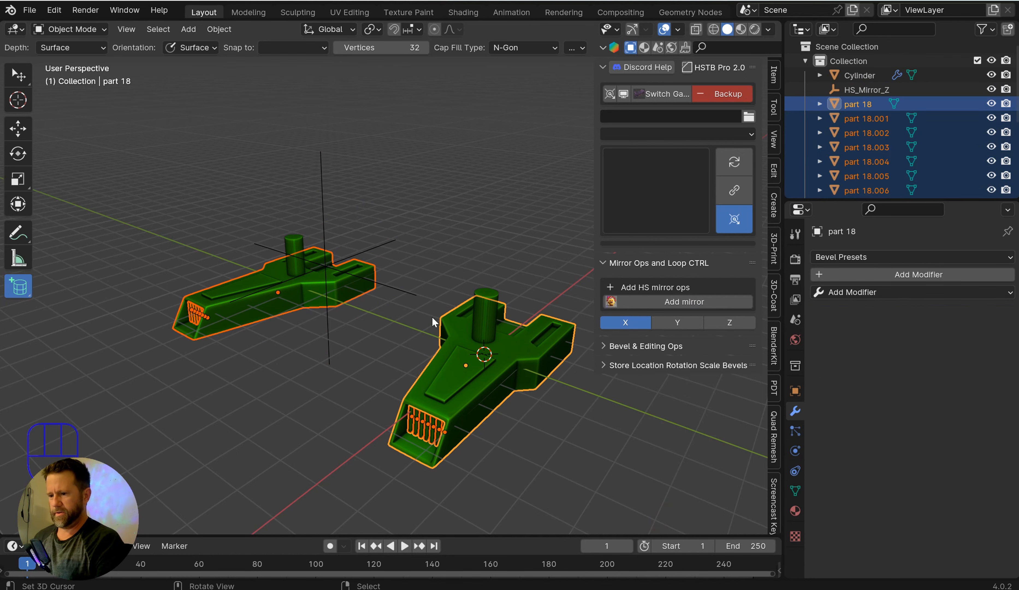
{"action": "left_click", "coordinate": [327, 253]}
{"action": "key", "text": "g"}
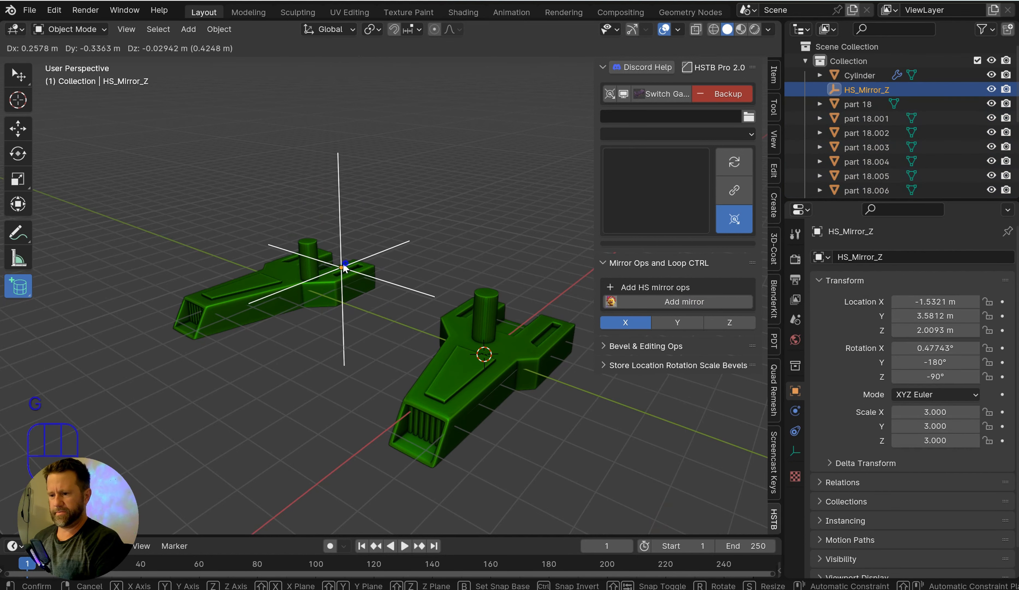
{"action": "right_click", "coordinate": [345, 252]}
- Try applying the HSTB mirror to the cylinder, and undo the application
{"action": "right_click", "coordinate": [475, 311]}
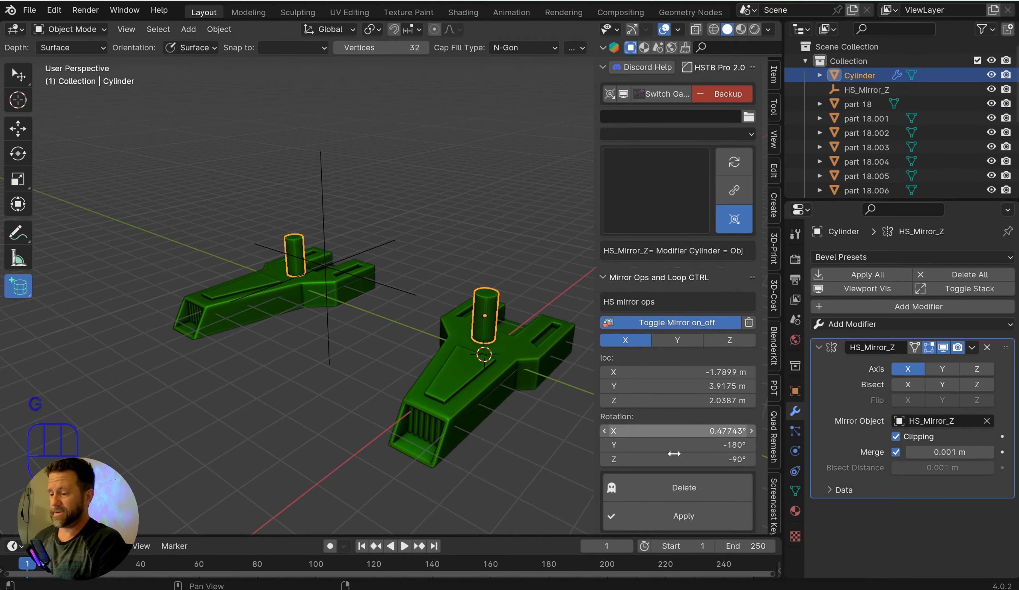
{"action": "left_click", "coordinate": [682, 517]}
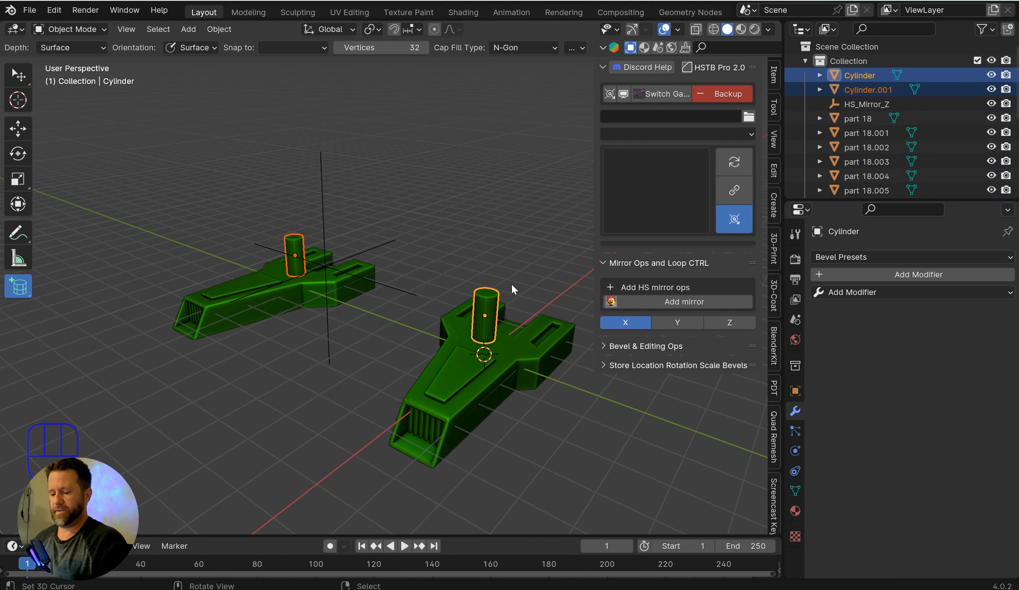
{"action": "key", "text": "ctrl+z"}
{"action": "key", "text": "ctrl+z"}
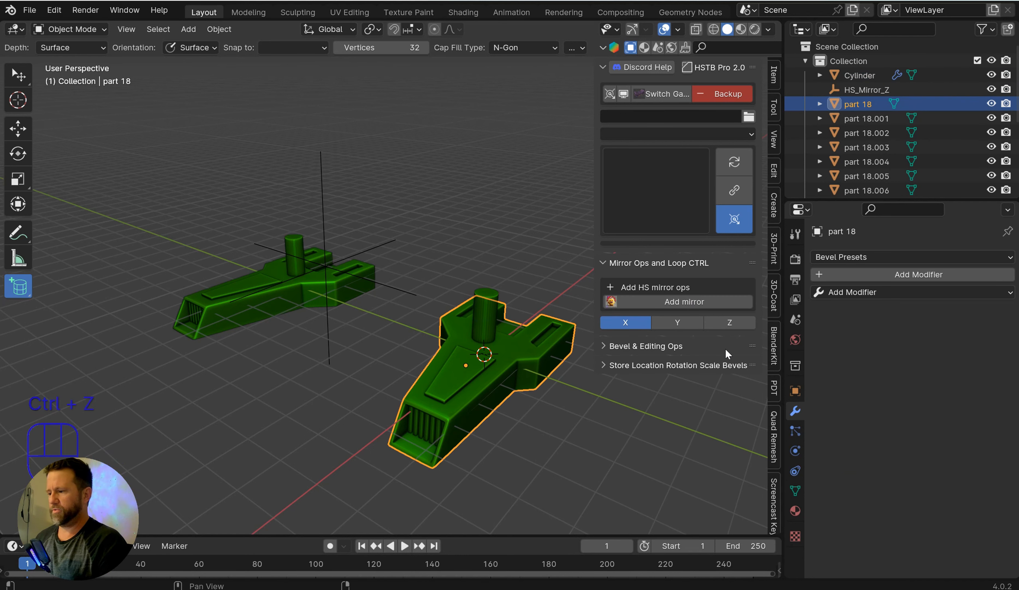
- Try the regular modifier Apply on the cylinder's HS_Mirror_Z mirror, reselect the cylinder, and undo back to the live modifier
{"action": "left_click", "coordinate": [494, 301]}
{"action": "left_click", "coordinate": [971, 346]}
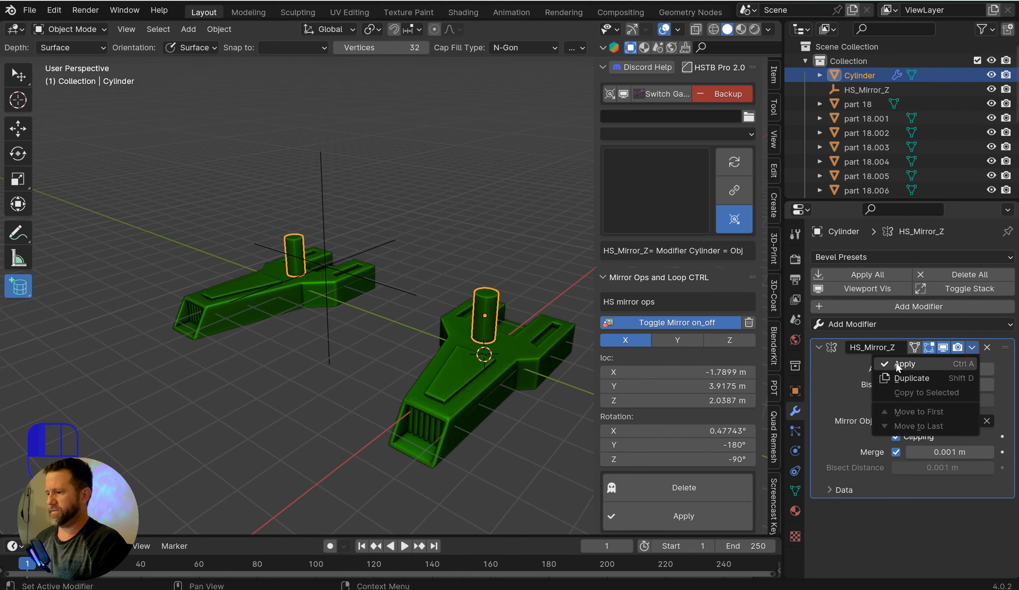
{"action": "left_click", "coordinate": [896, 363]}
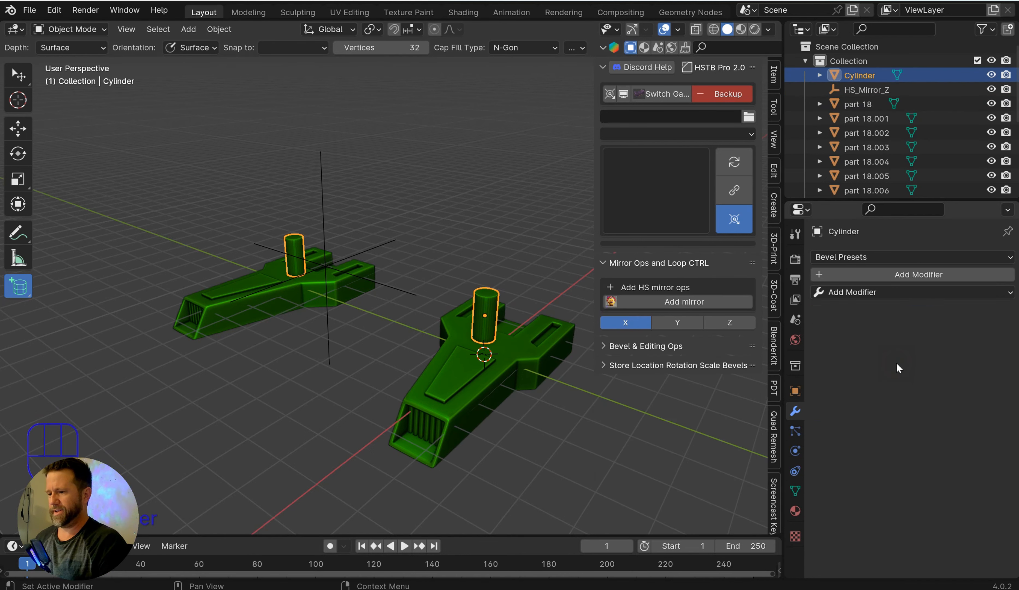
{"action": "left_click", "coordinate": [486, 315]}
{"action": "left_click", "coordinate": [472, 316]}
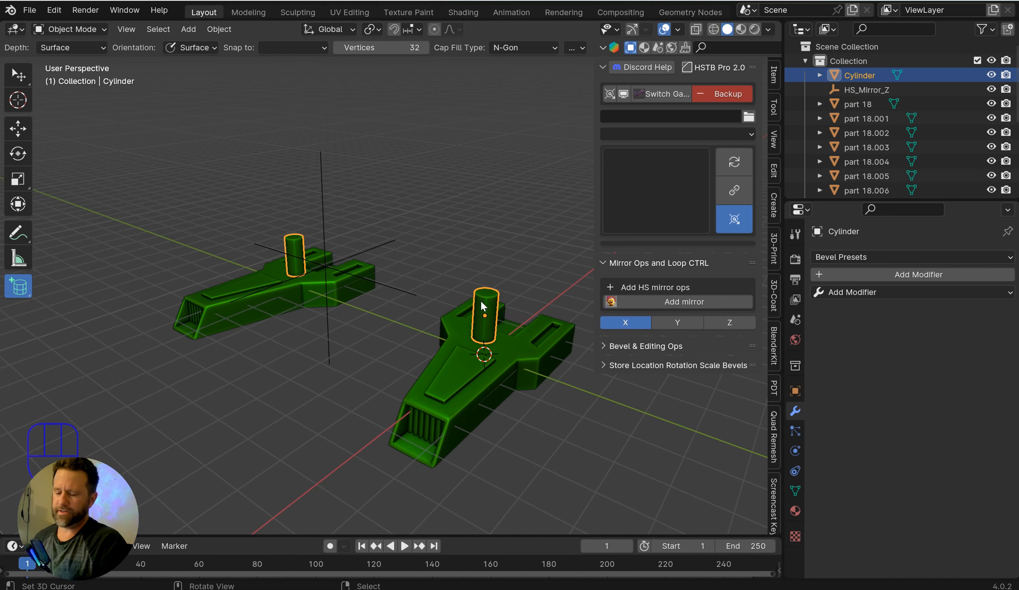
{"action": "key", "text": "ctrl+z"}
{"action": "key", "text": "ctrl+z"}
{"action": "key", "text": "ctrl+z"}
{"action": "key", "text": "ctrl+z"}
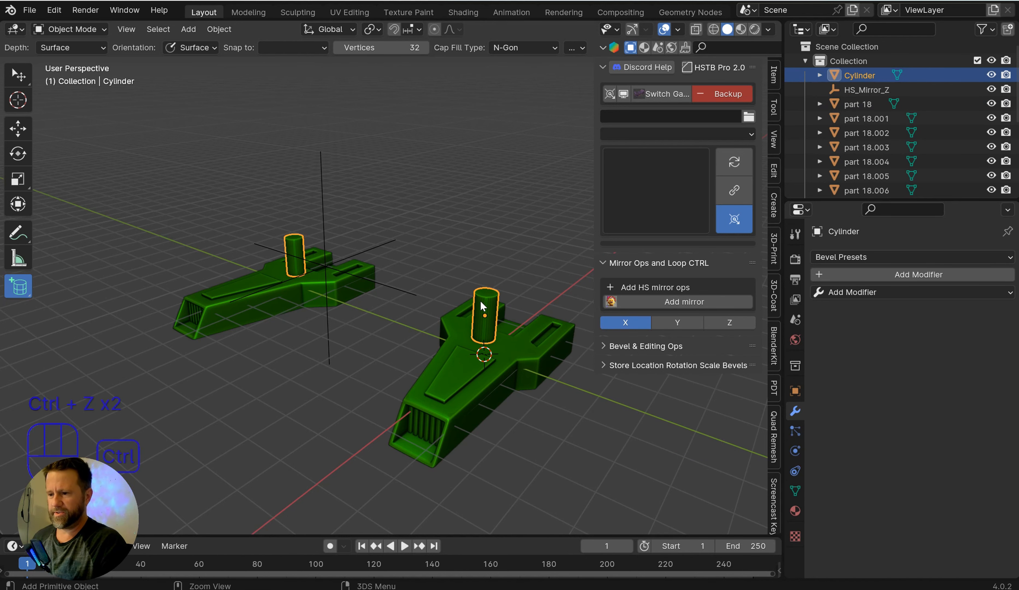
{"action": "key", "text": "ctrl+z"}
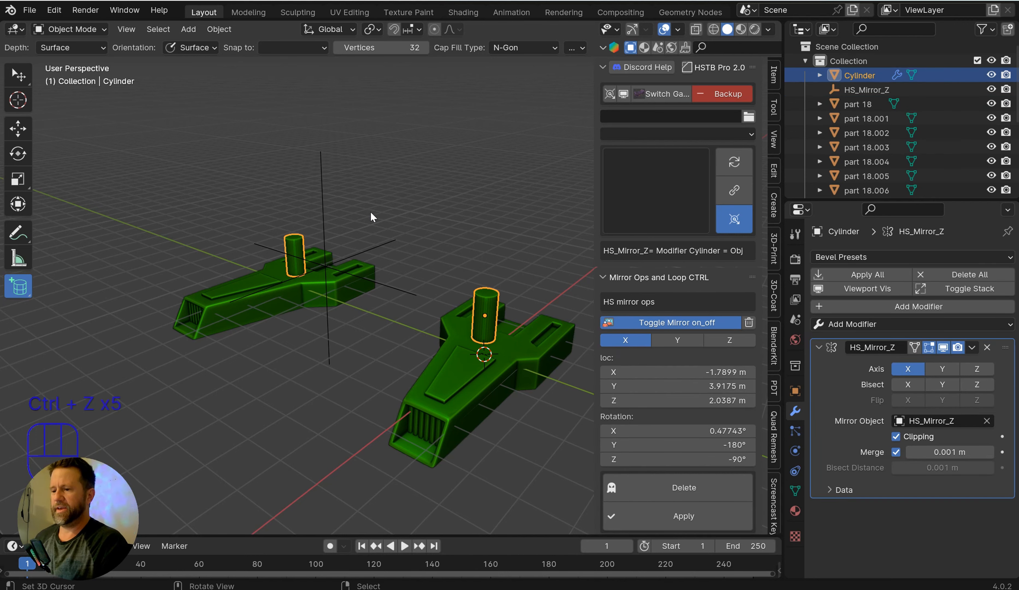
- Select the HS_Mirror_Z empty and test-move it, cancelling the move
{"action": "right_click", "coordinate": [353, 276]}
{"action": "key", "text": "g"}
{"action": "right_click", "coordinate": [374, 256]}
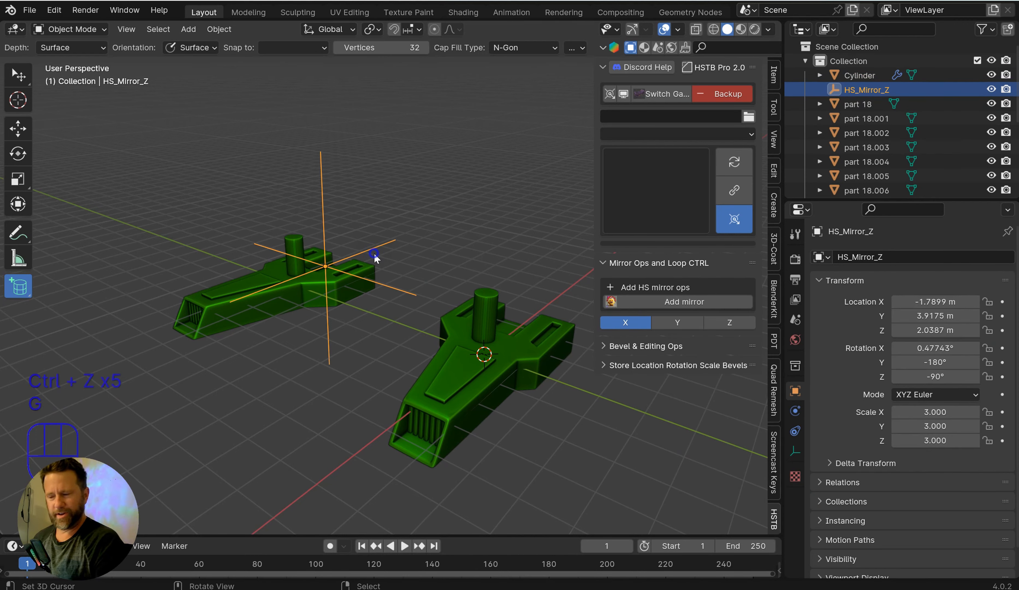
- Apply the HSTB mirror to the cylinder as separate geometry, and select a grille bar on the mirrored ship part
{"action": "right_click", "coordinate": [497, 342]}
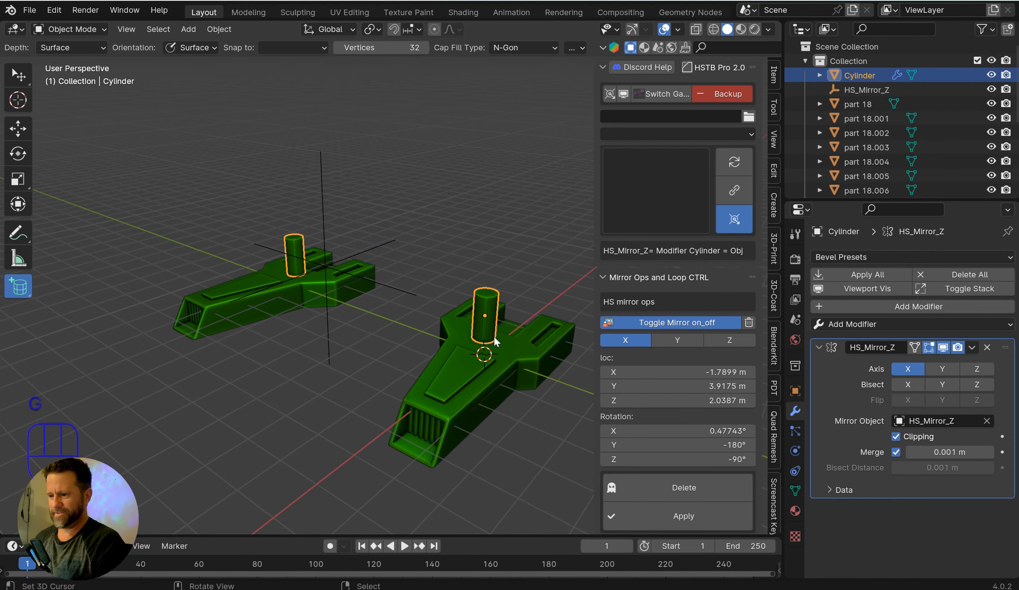
{"action": "left_click", "coordinate": [668, 513]}
{"action": "scroll", "coordinate": [364, 292], "scroll_direction": "down", "scroll_amount": 2}
{"action": "right_click", "coordinate": [256, 298]}
{"action": "right_click", "coordinate": [255, 299]}
{"action": "middle_click_drag", "start_coordinate": [332, 295], "coordinate": [385, 296]}
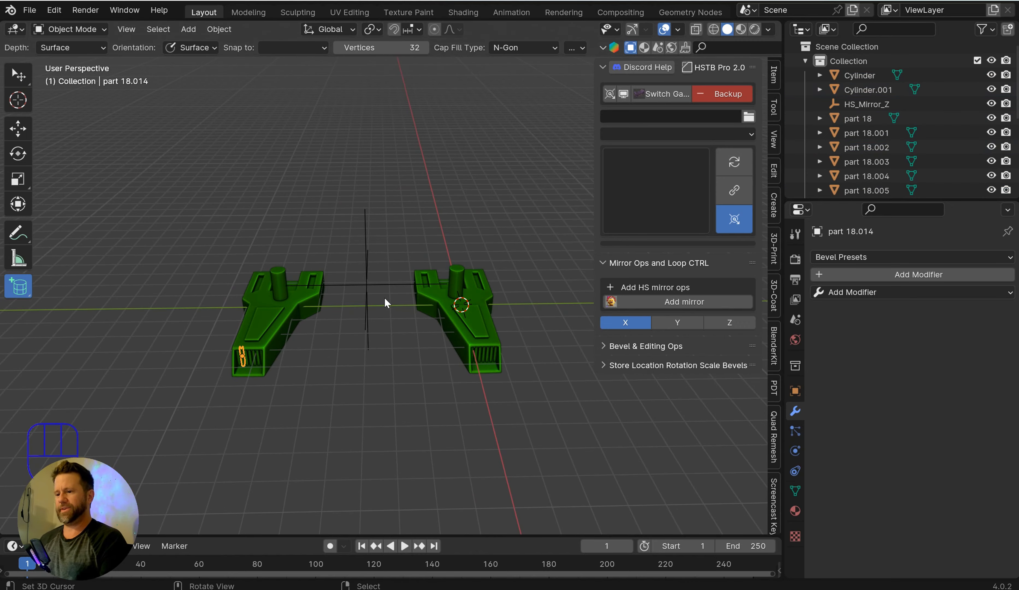